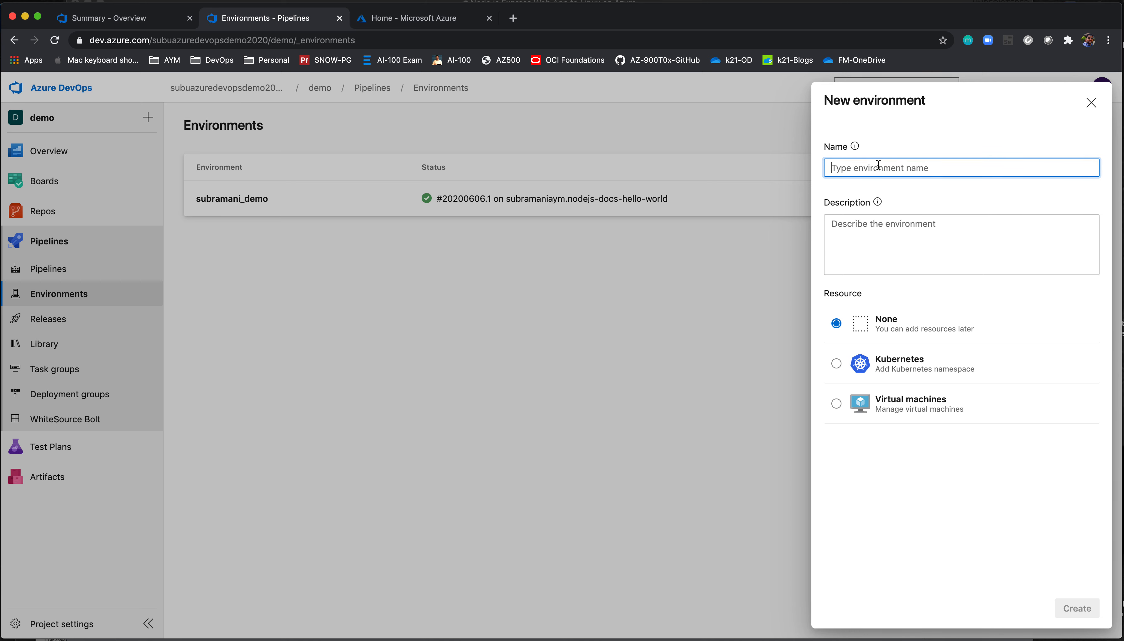
Create an environment named devopsdemo2020 with the description devopsdemo2020 and no resource.
text(devopsdemo2020)
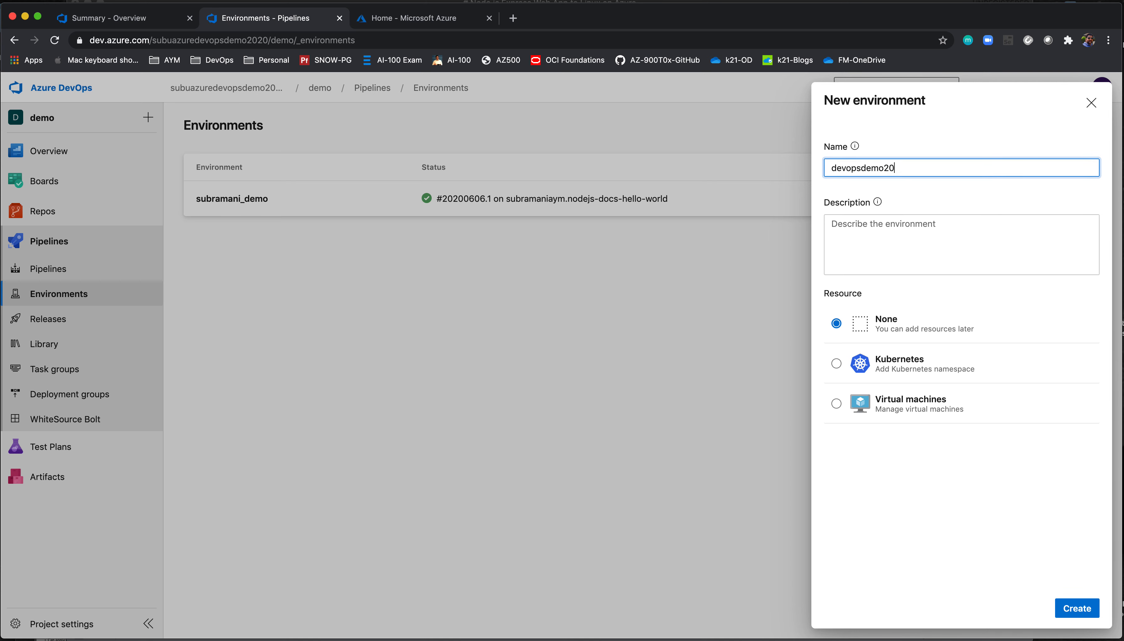
double_click(870, 170)
key(super+c)
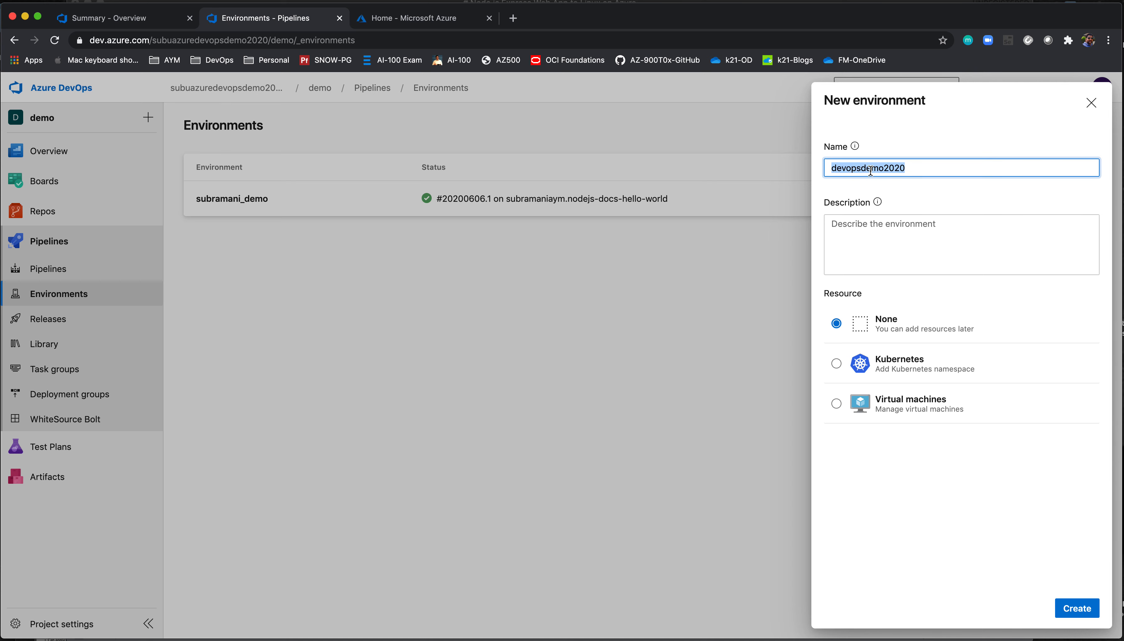
click(885, 223)
key(super+v)
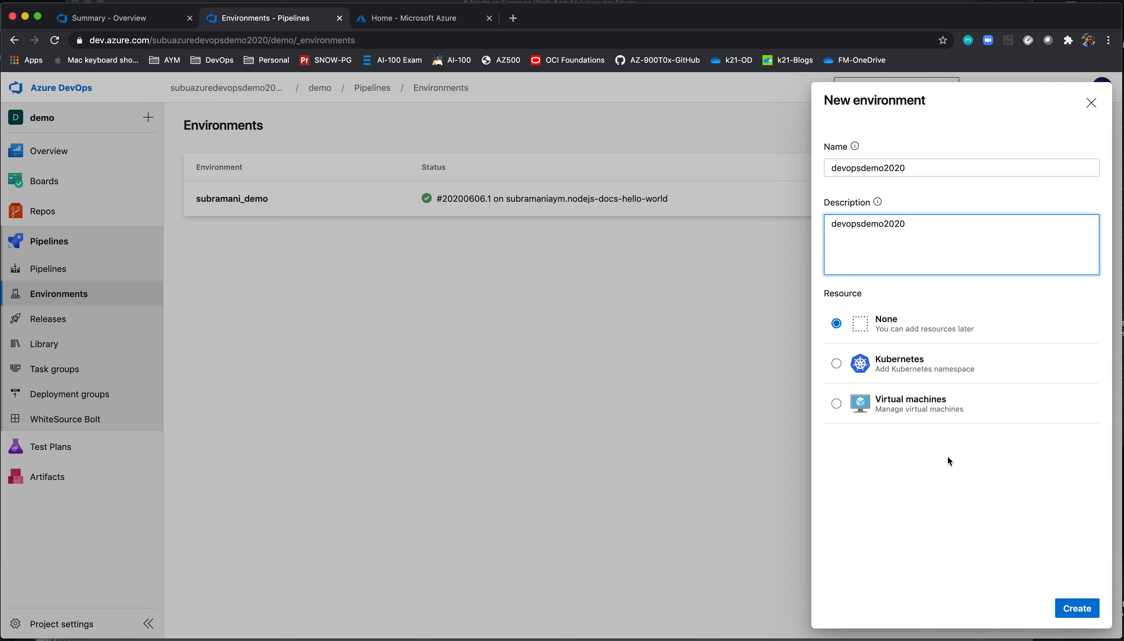
click(1086, 618)
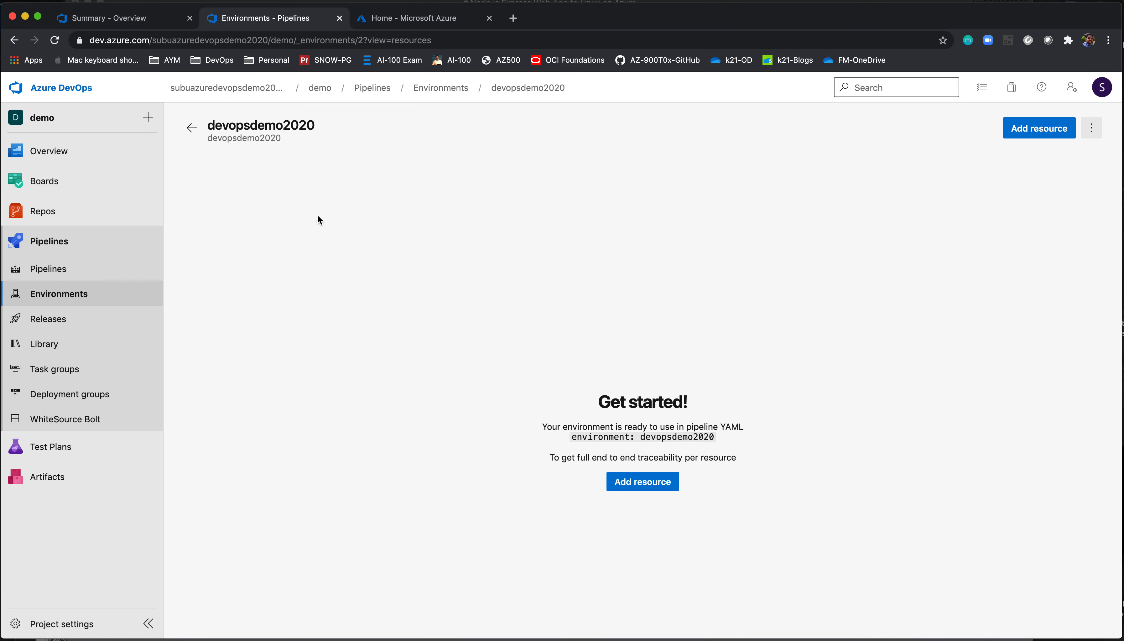
Look at which resource types can be added to the devopsdemo2020 environment without adding any.
drag(209, 123, 343, 141)
click(395, 242)
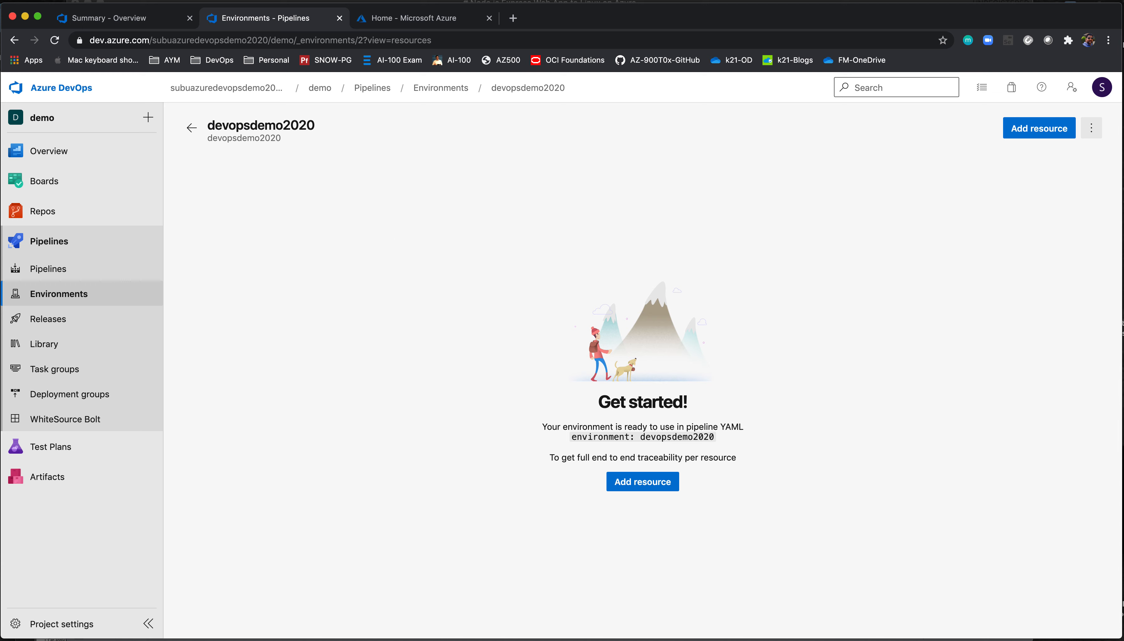
click(1053, 133)
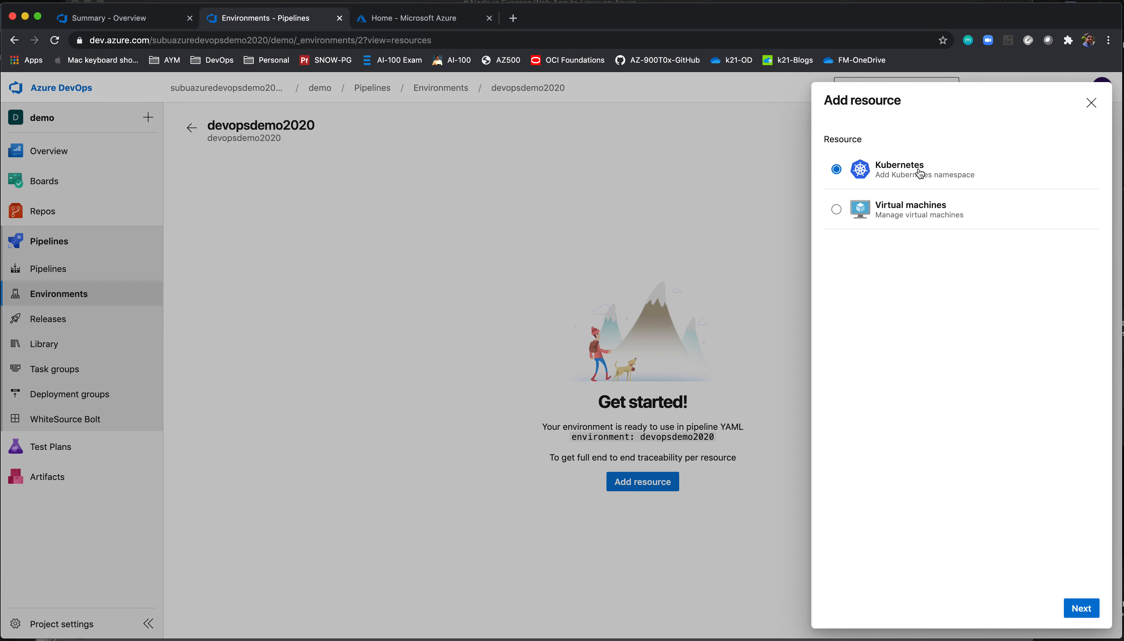
click(1091, 104)
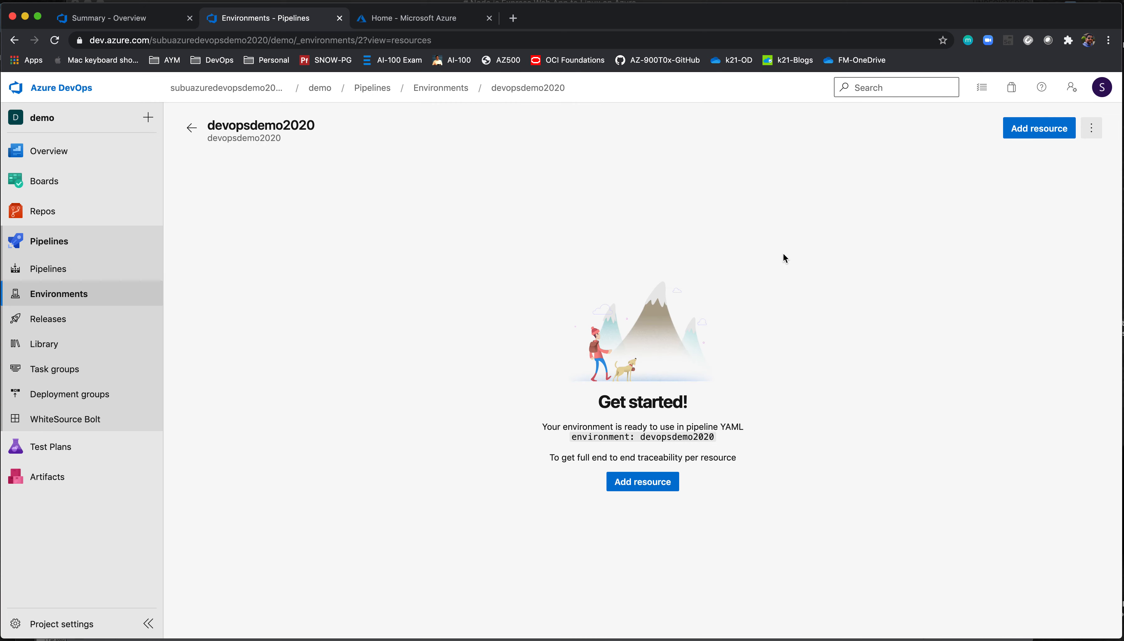
Review the user and pipeline permissions in the security settings of the devopsdemo2020 environment.
click(1088, 130)
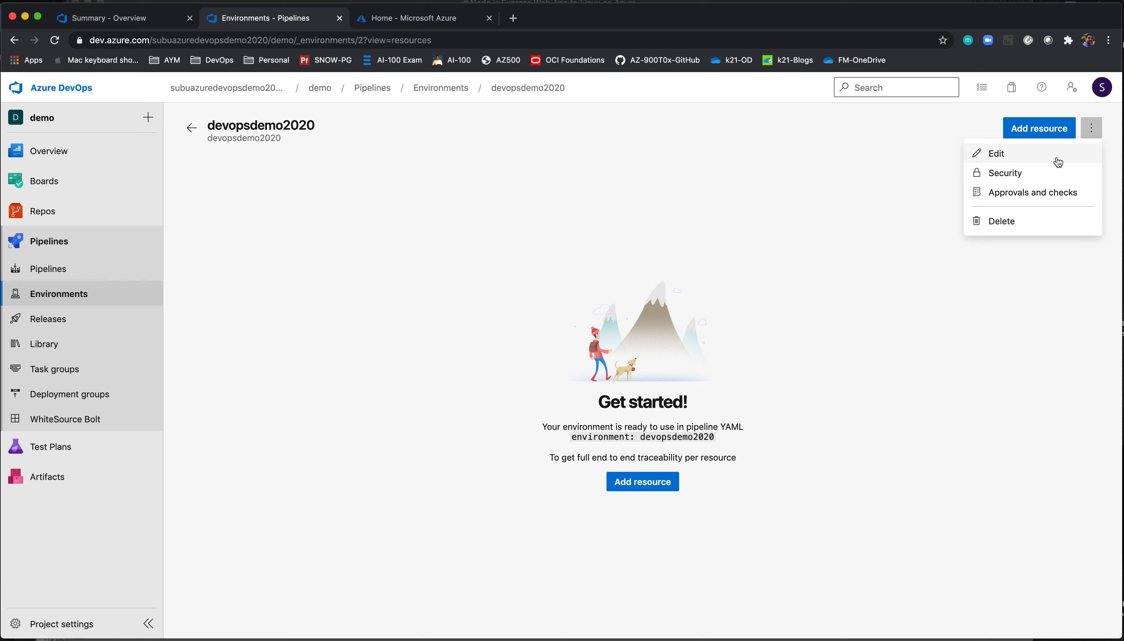
click(1044, 175)
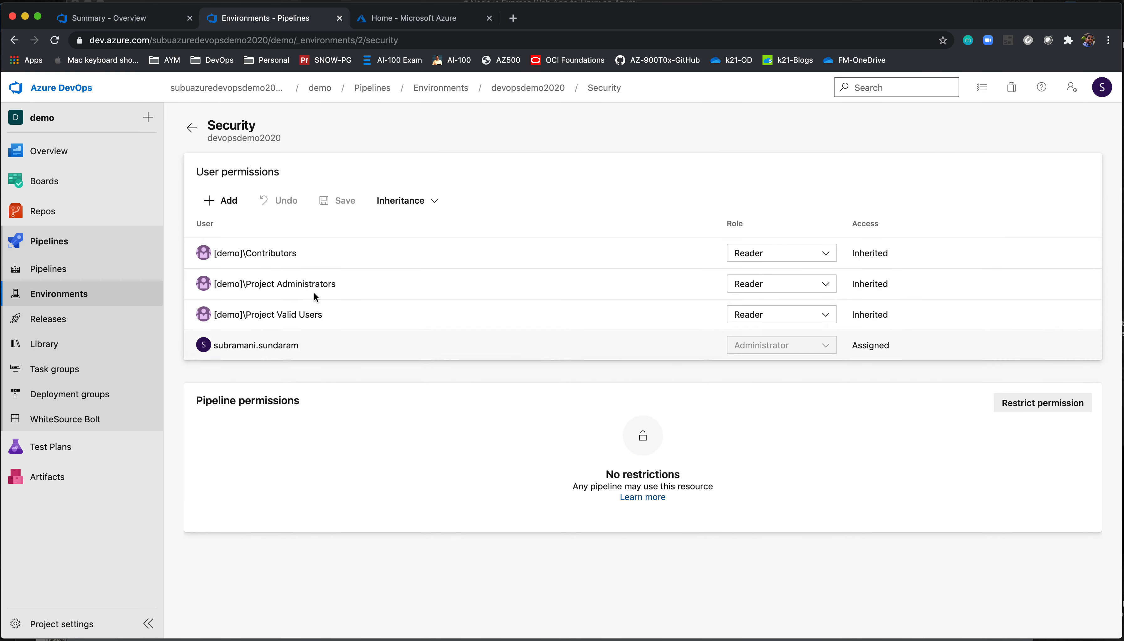
click(191, 128)
Add an Approvals check to the devopsdemo2020 environment with the suggested user as approver, keeping the default advanced and control options.
click(1092, 128)
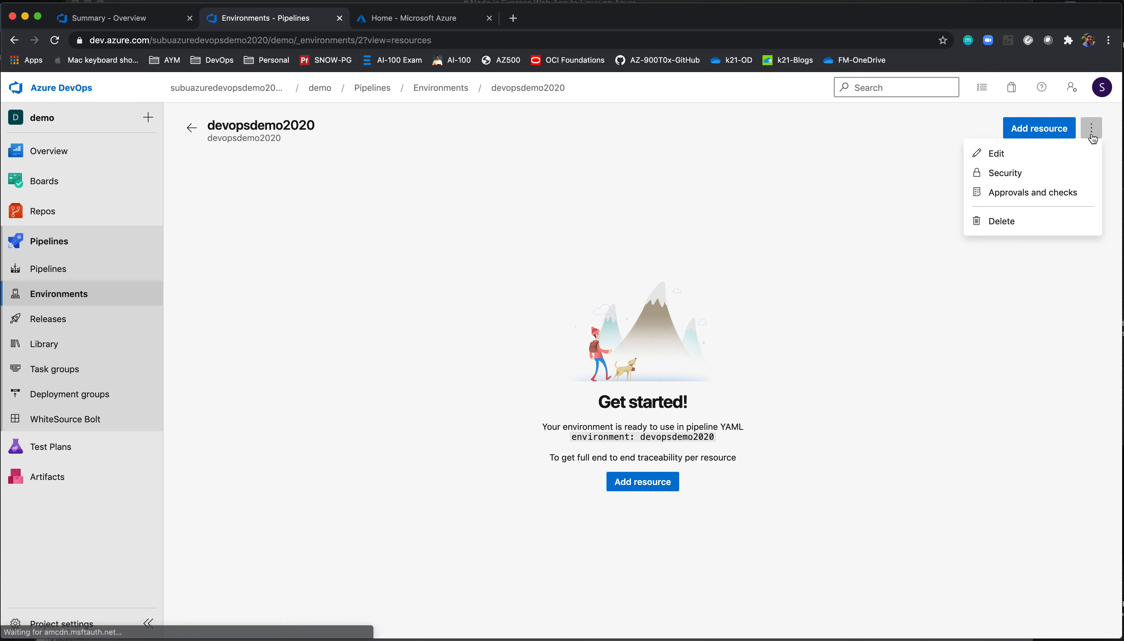
click(1033, 195)
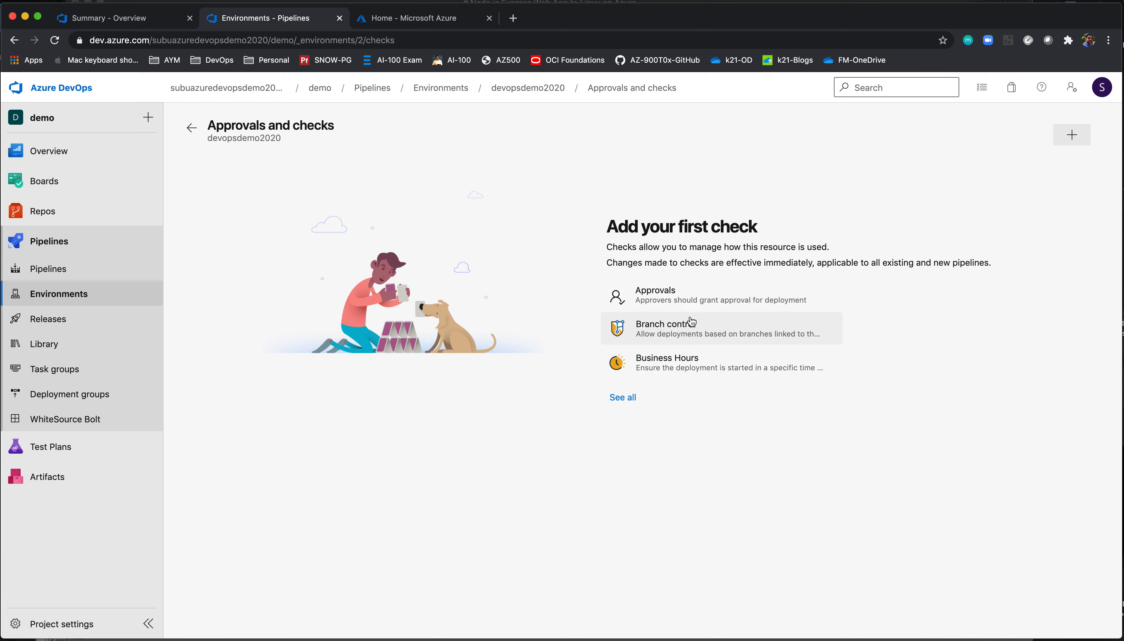
click(623, 397)
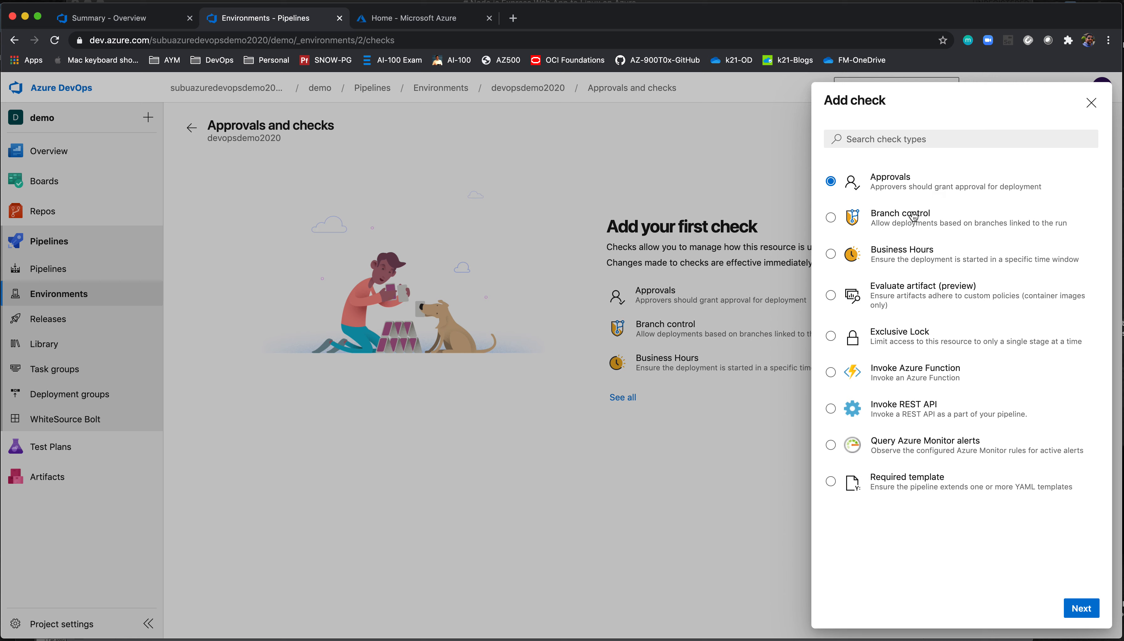
click(1075, 608)
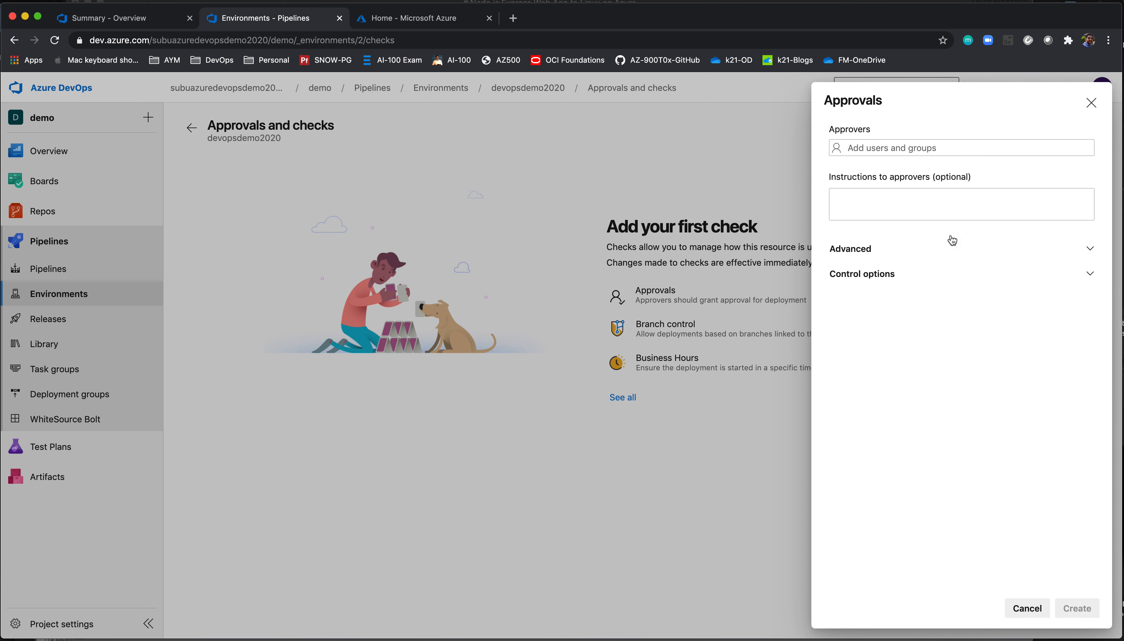
click(922, 149)
click(910, 175)
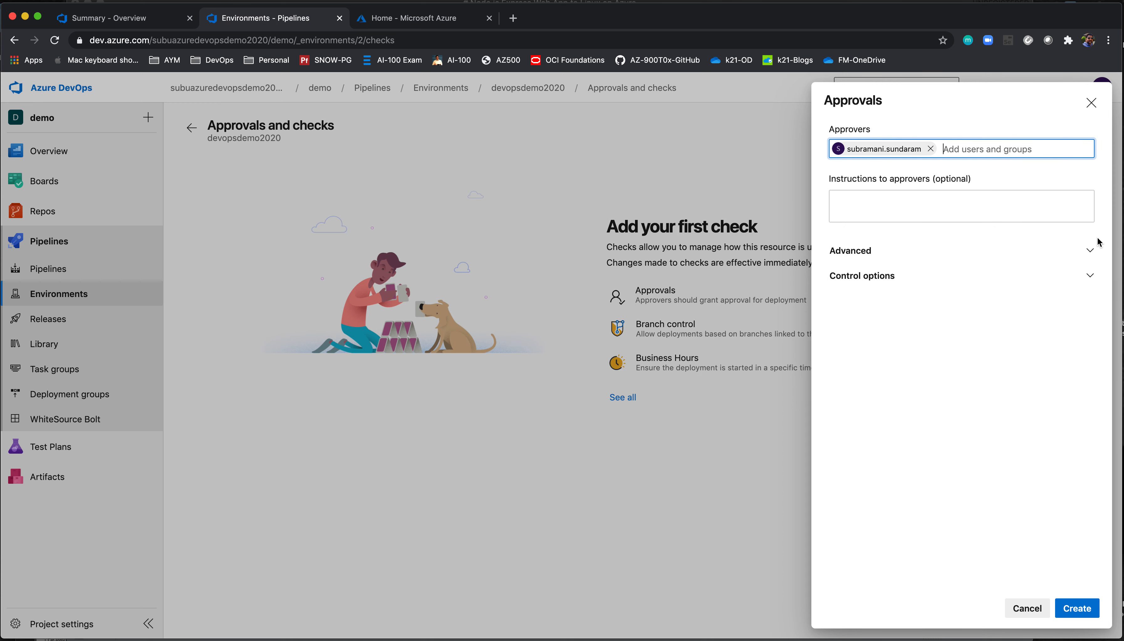
click(1091, 249)
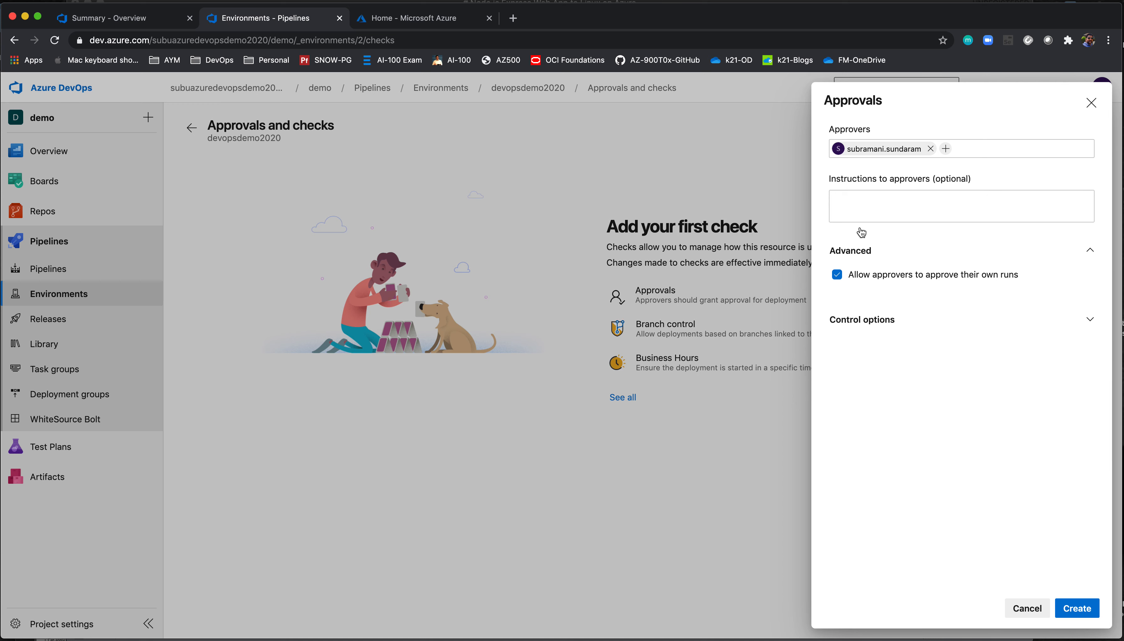
click(1074, 326)
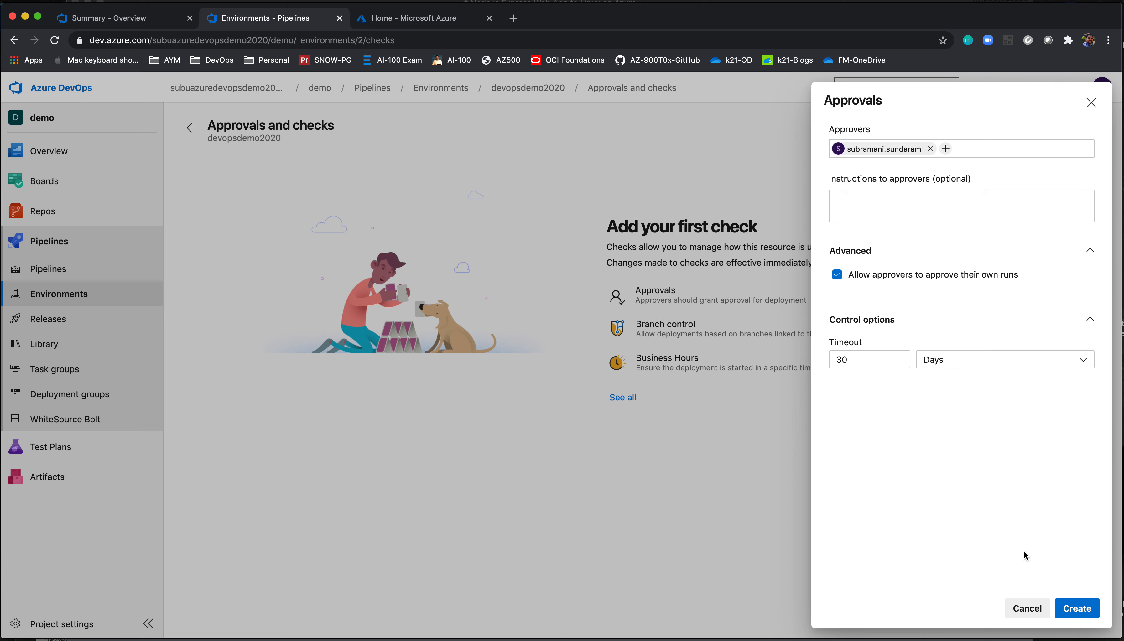
click(1077, 615)
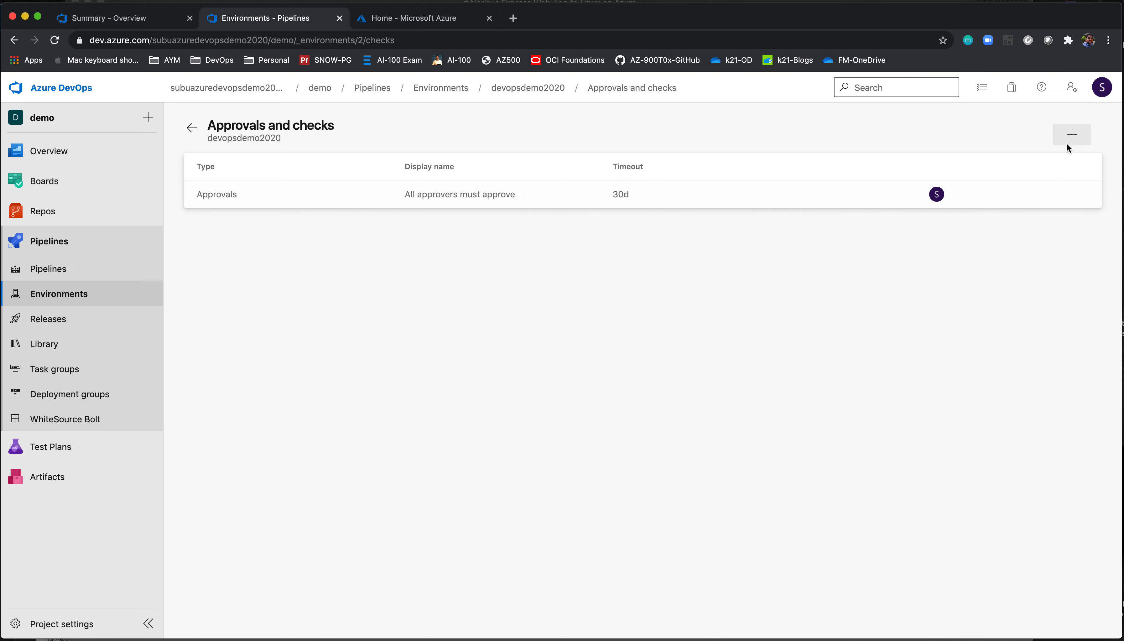
Look at the other check types available for the environment and return to its main page.
click(1070, 135)
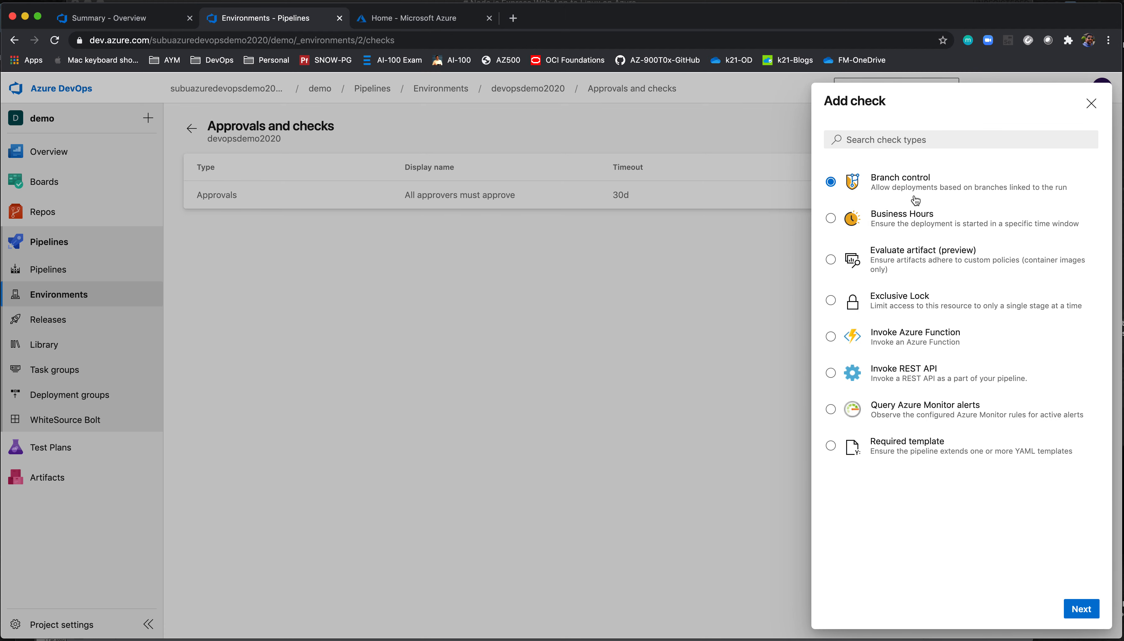
click(1091, 103)
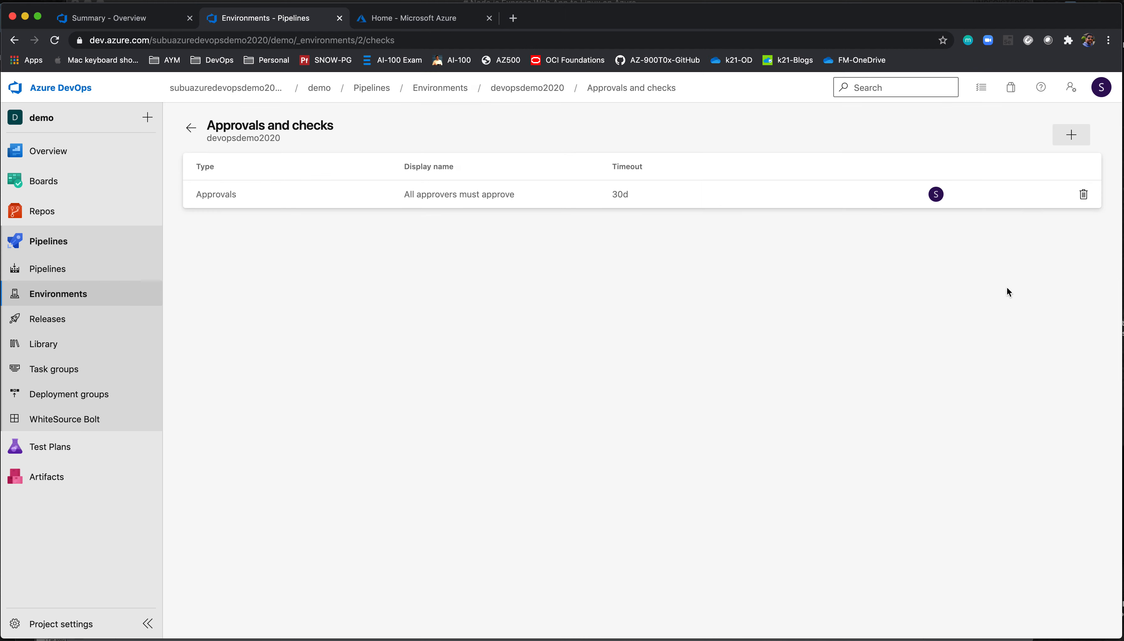
click(196, 128)
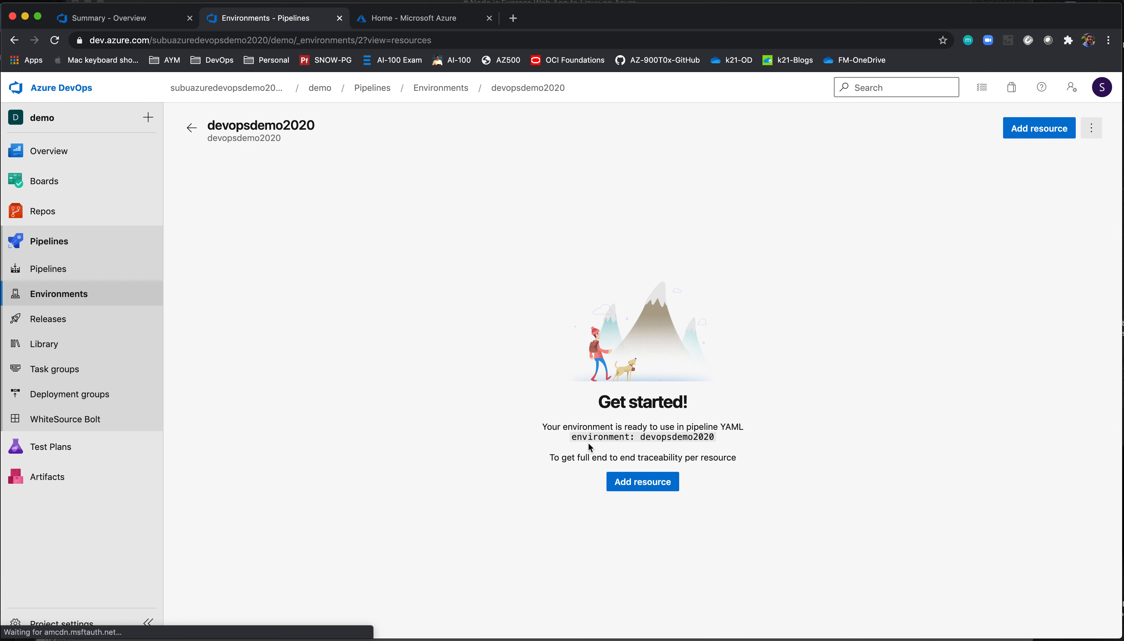
Read the pipeline YAML reference given for the devopsdemo2020 environment.
drag(543, 428, 763, 436)
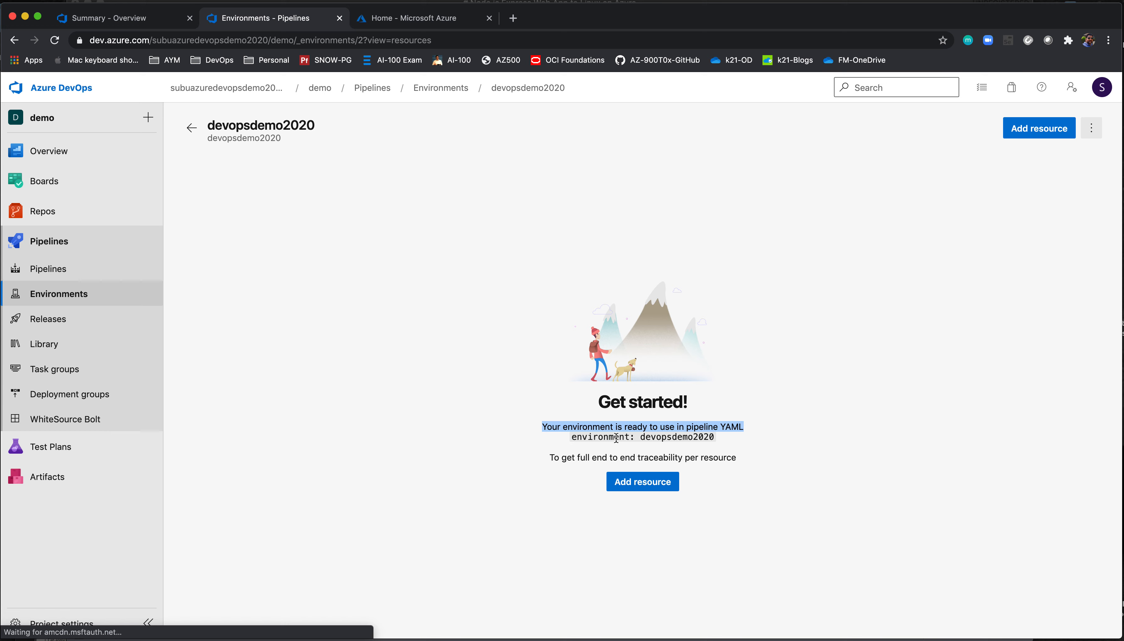
drag(572, 439, 698, 440)
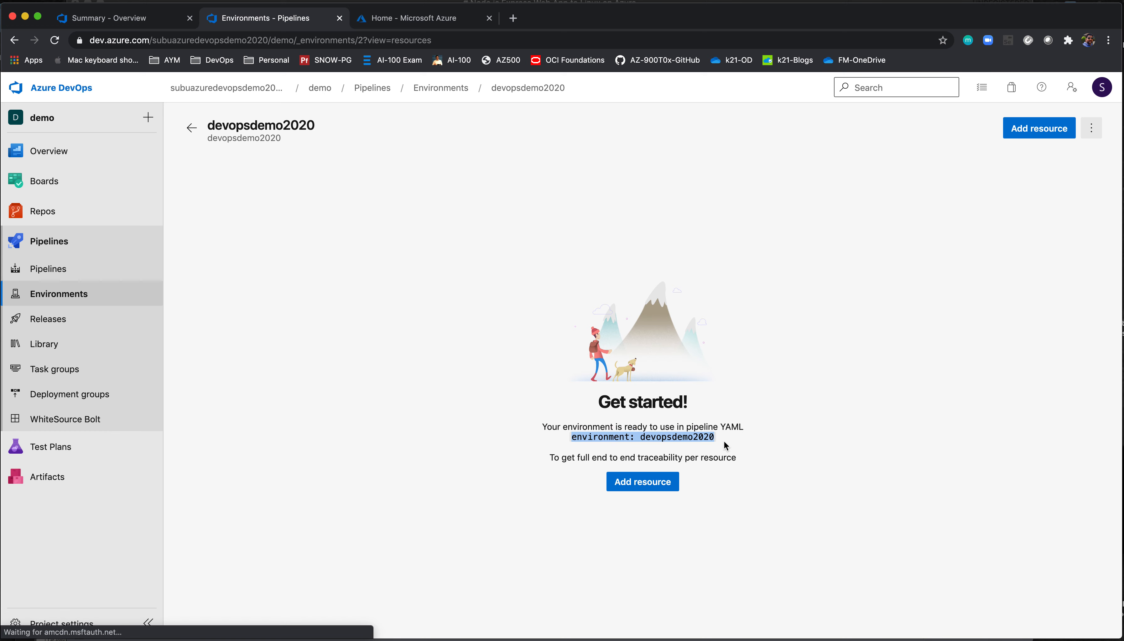
click(672, 438)
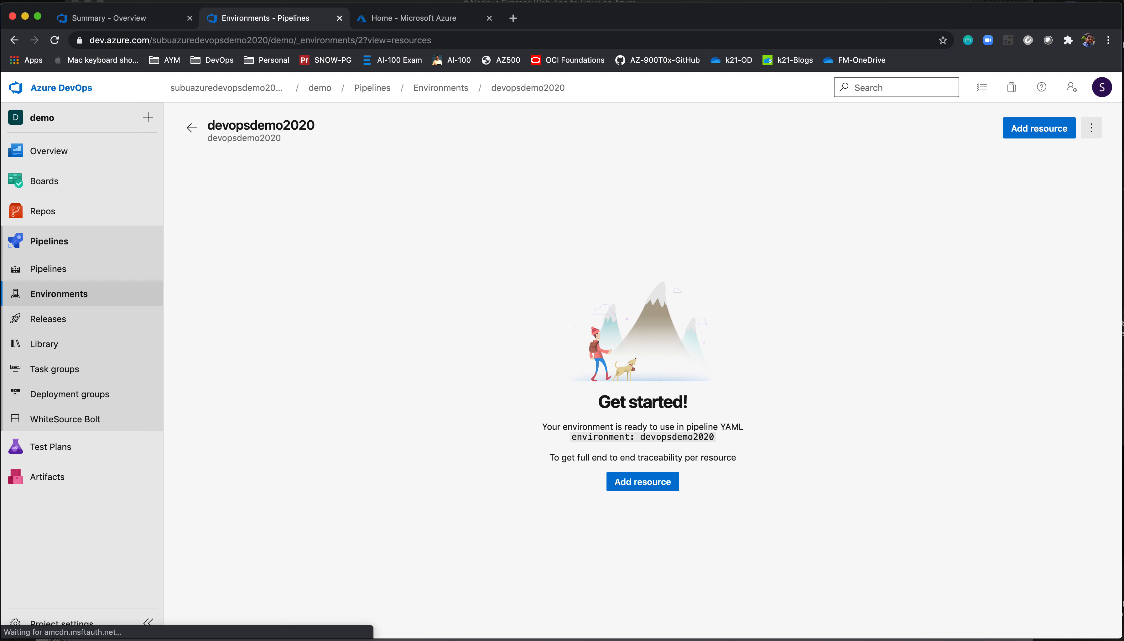
Switch to the text editor to look through the Node.js Express pipeline YAML, and go back to the environment's YAML reference in Azure DevOps.
key(super+Tab)
scroll(434, 353, down, 10)
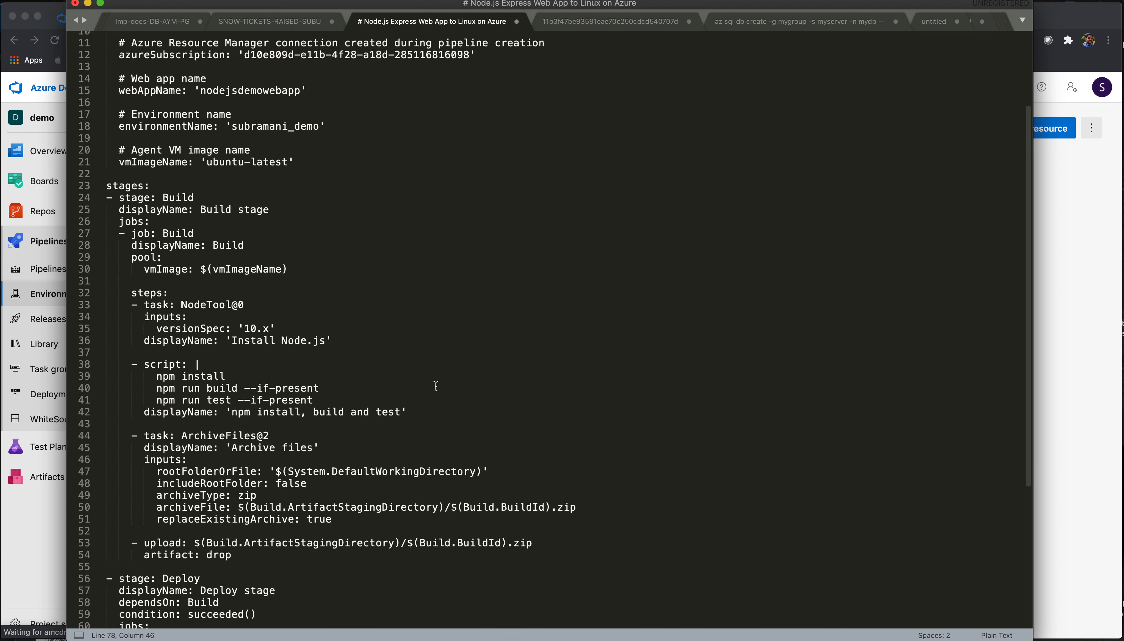
scroll(436, 386, up, 10)
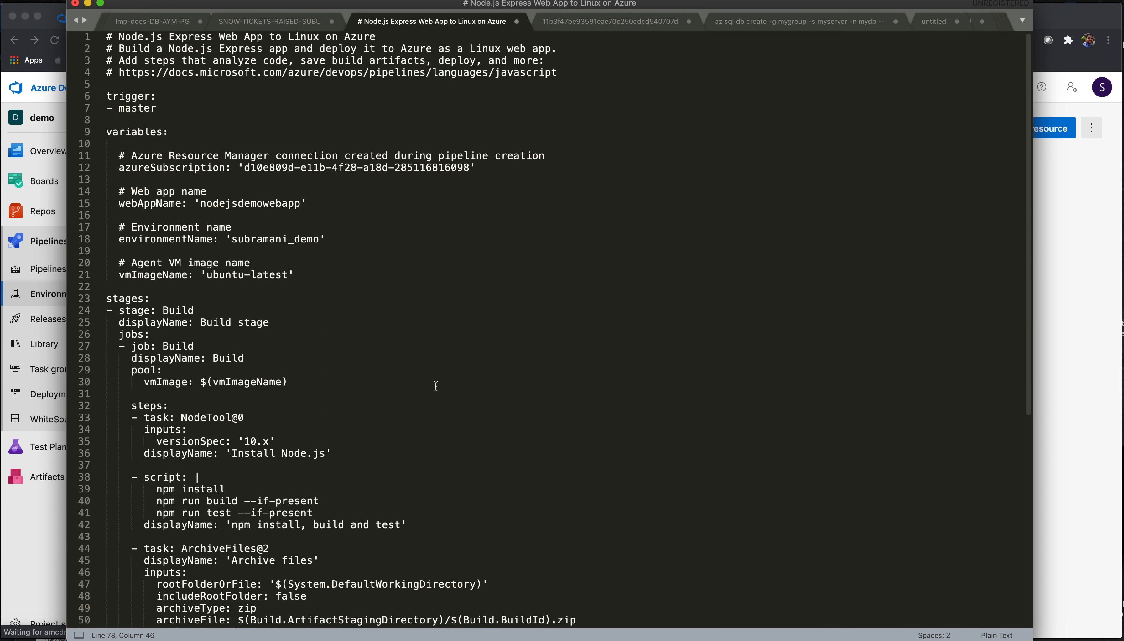
scroll(436, 386, down, 10)
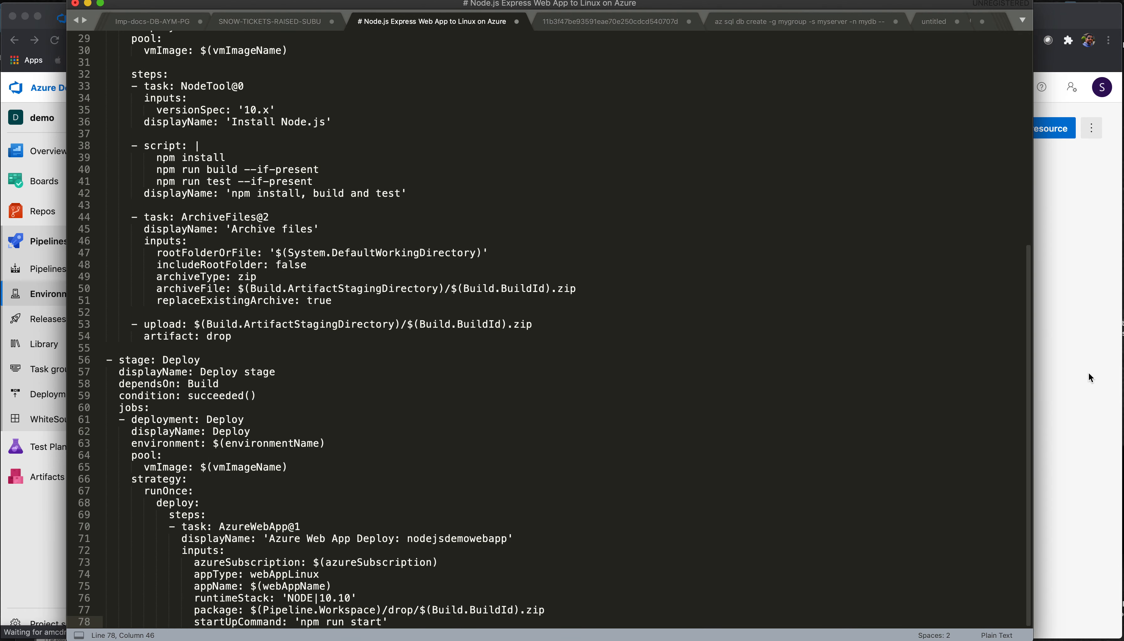
click(1083, 374)
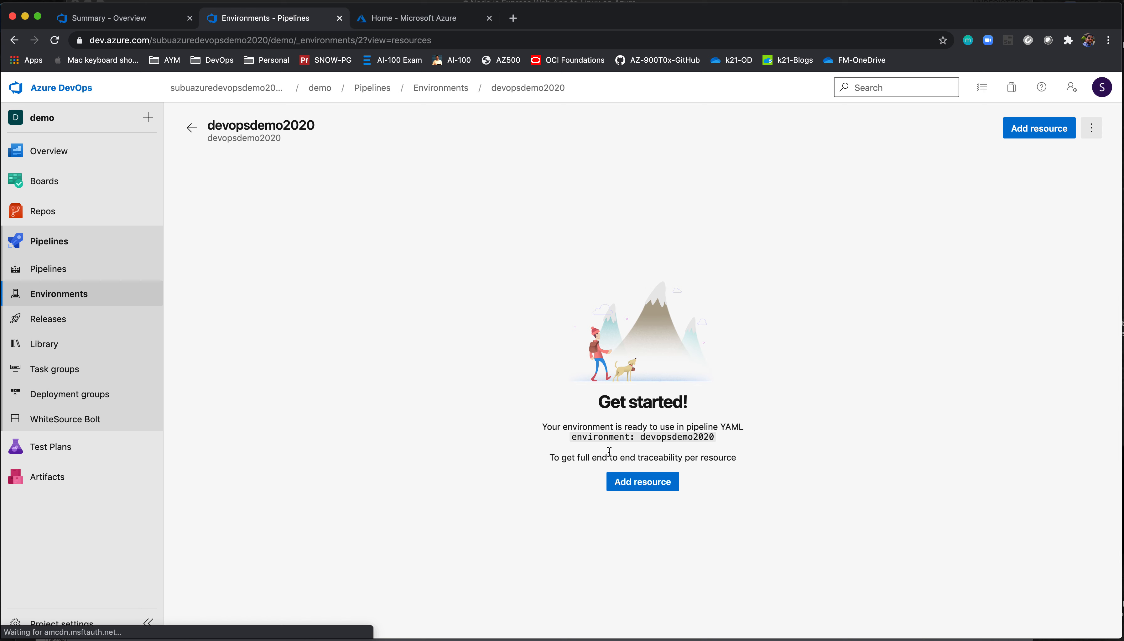
drag(573, 436, 721, 443)
click(648, 420)
Start a new pipeline in the demo project with Azure Repos Git as the code source.
click(192, 128)
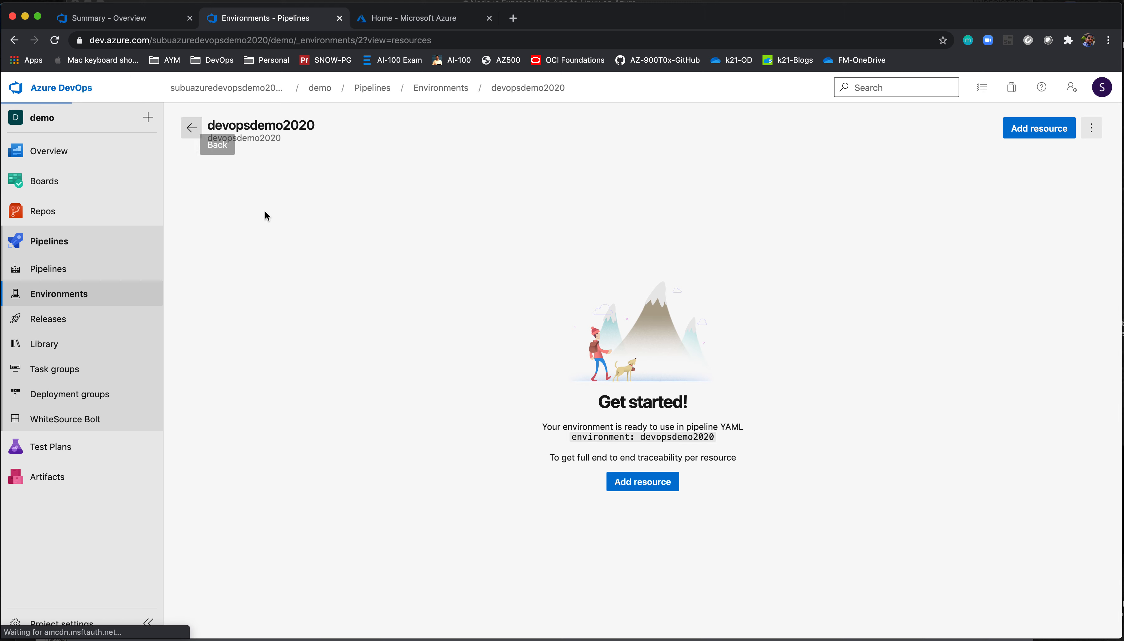
click(71, 271)
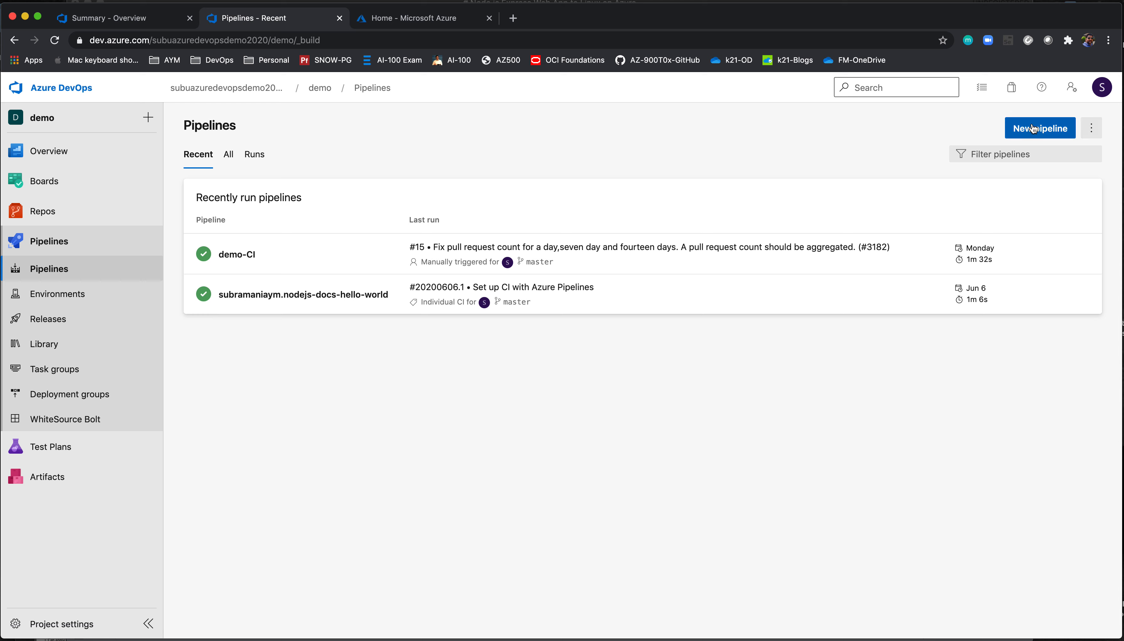
click(1033, 130)
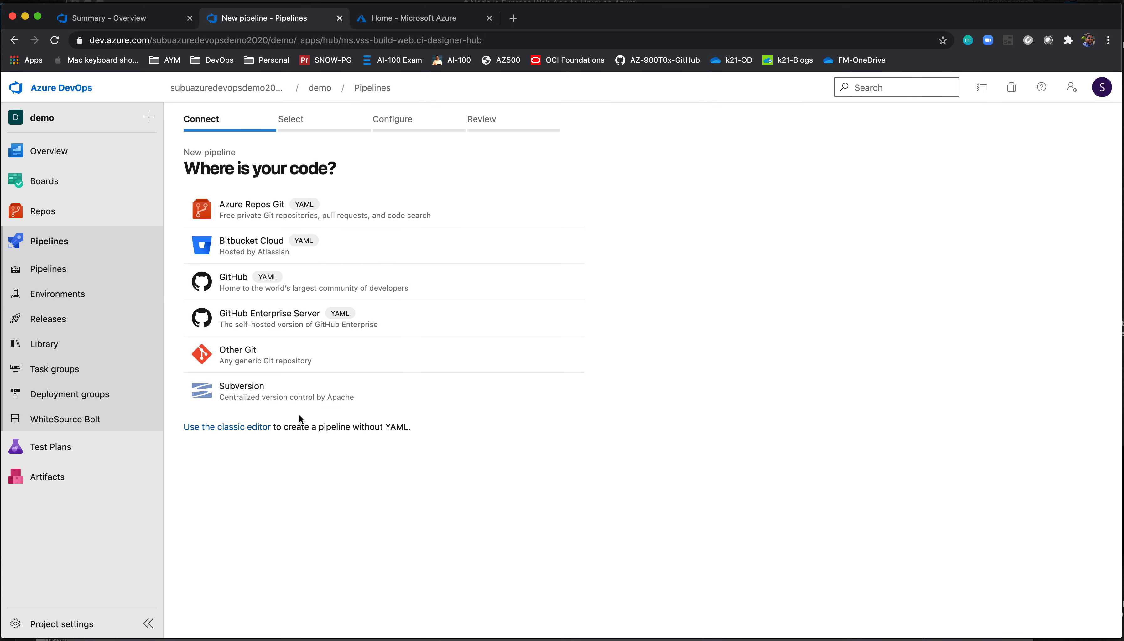
click(303, 203)
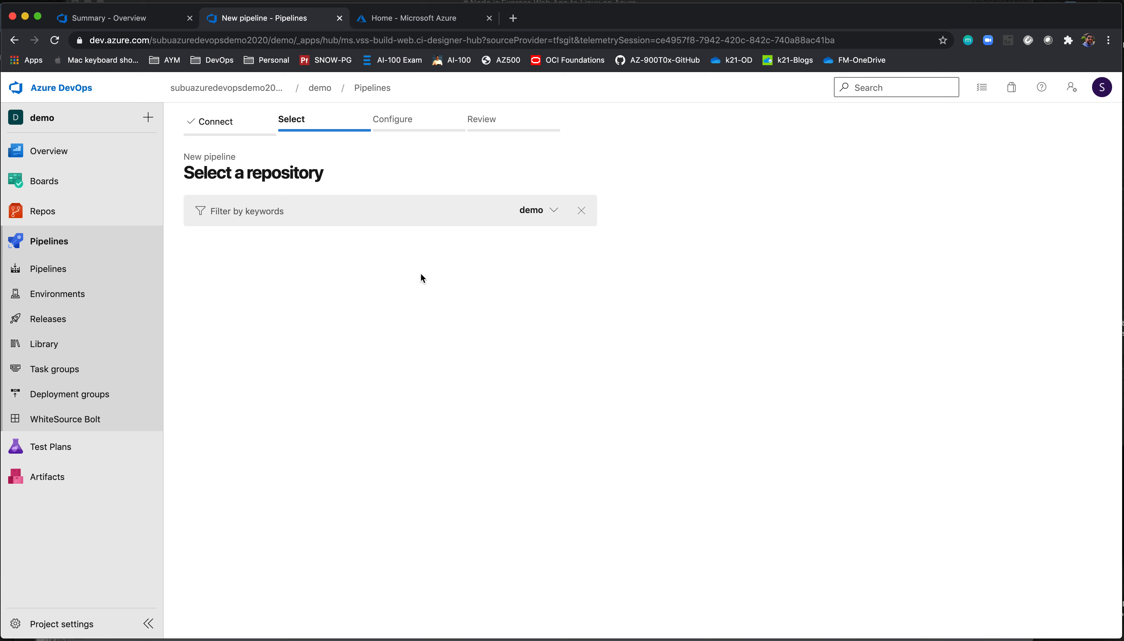
Widen the new pipeline's repository list from the demo project to All projects.
click(555, 214)
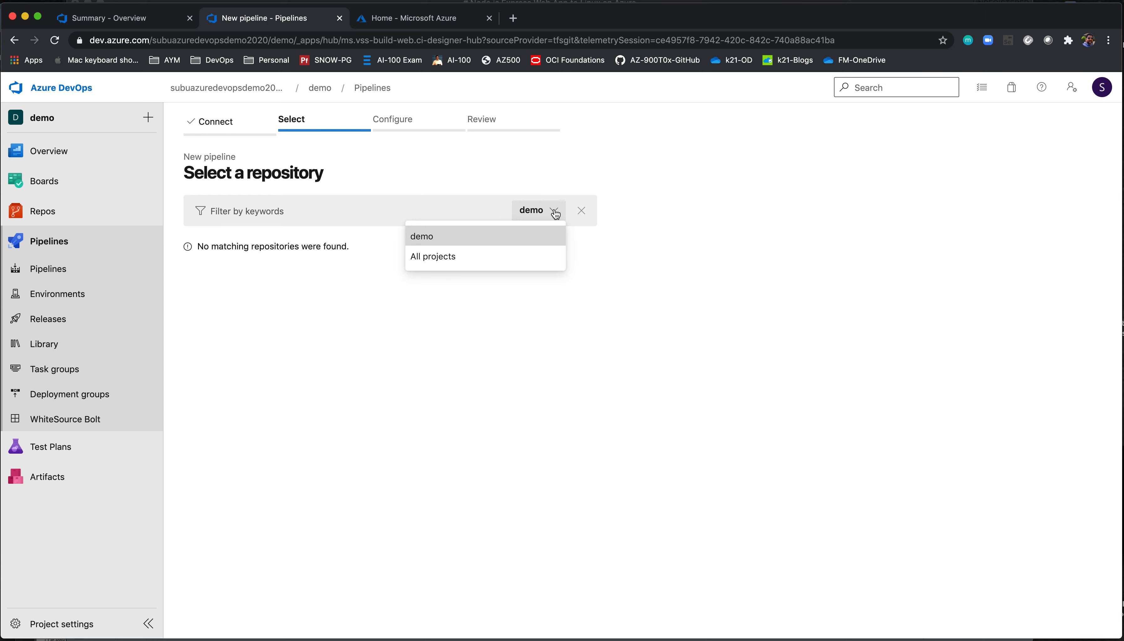
click(433, 217)
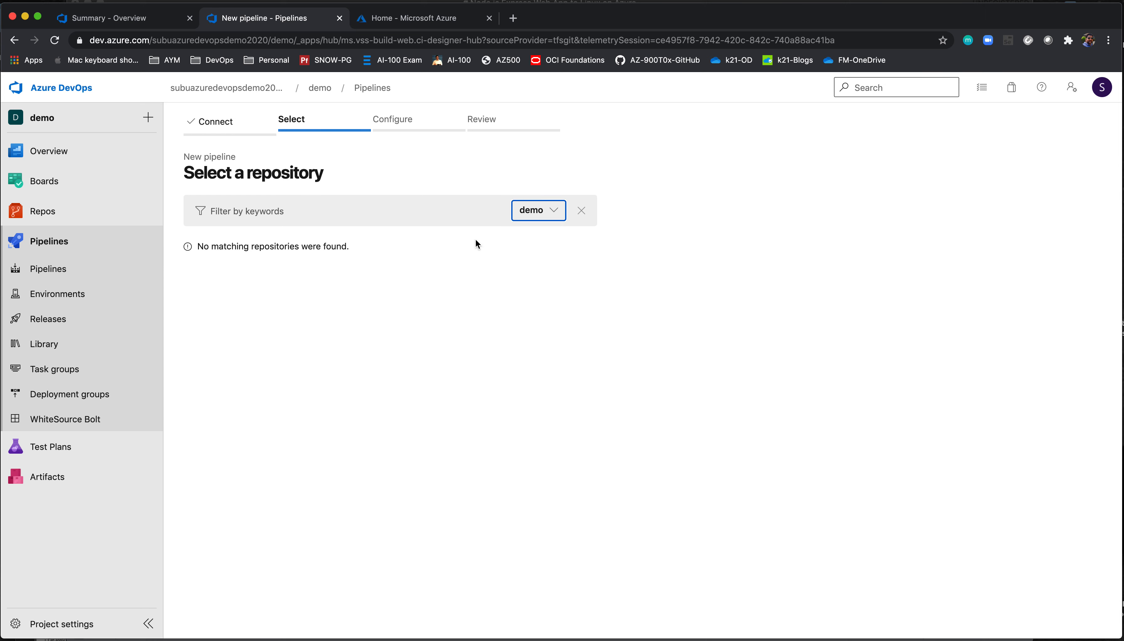
click(224, 122)
click(556, 216)
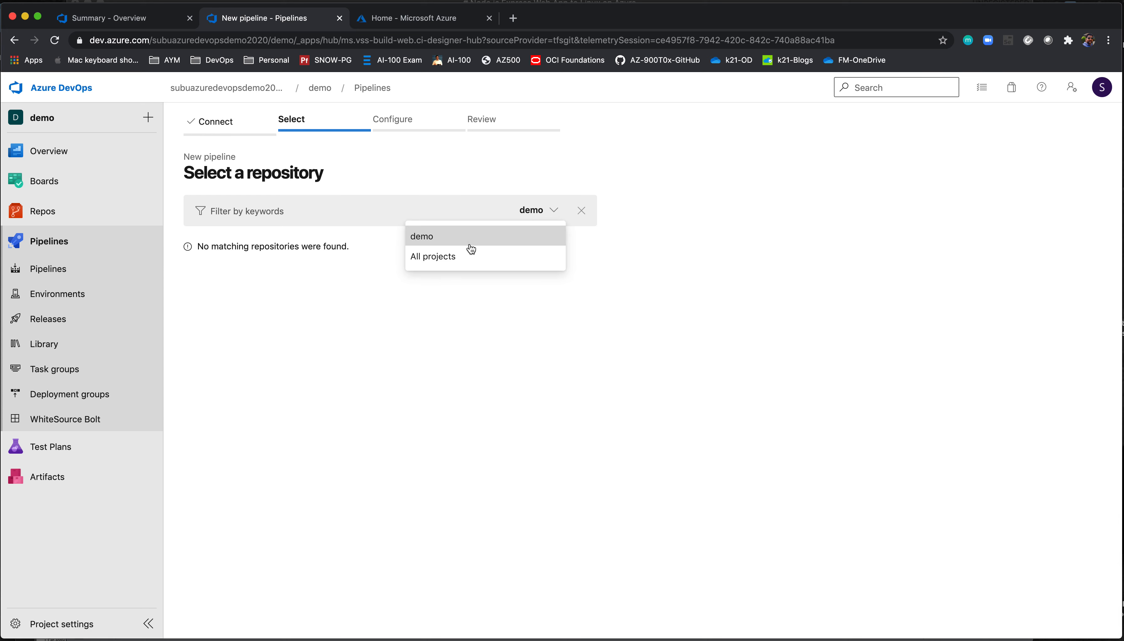
click(465, 255)
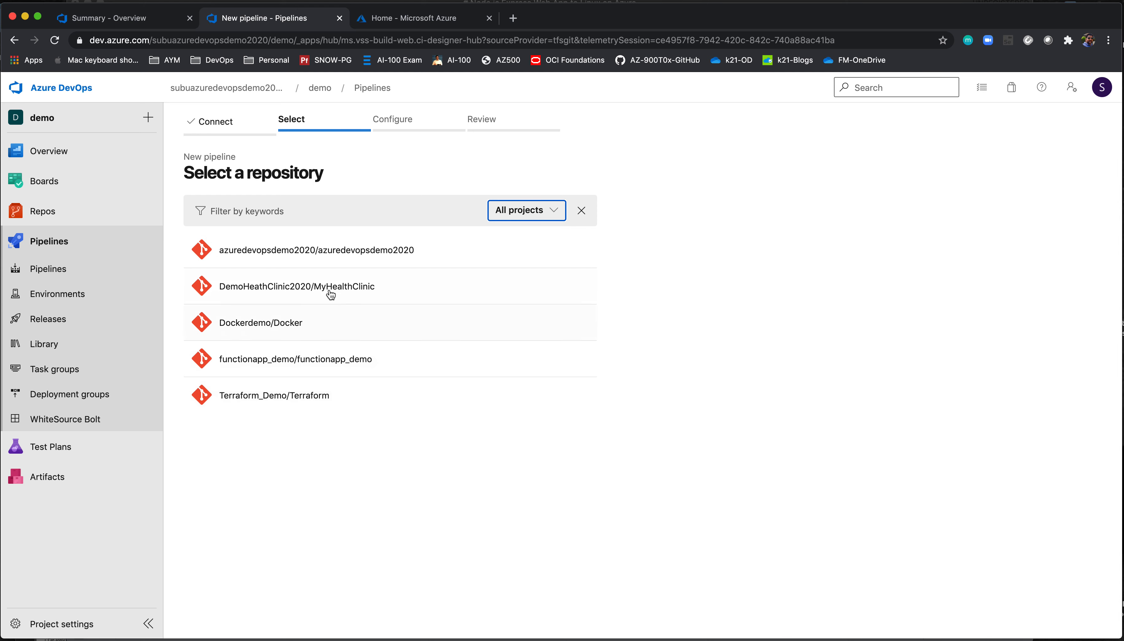
Choose the azuredevopsdemo2020 repository for the new pipeline and configure it with the Starter pipeline template.
click(331, 253)
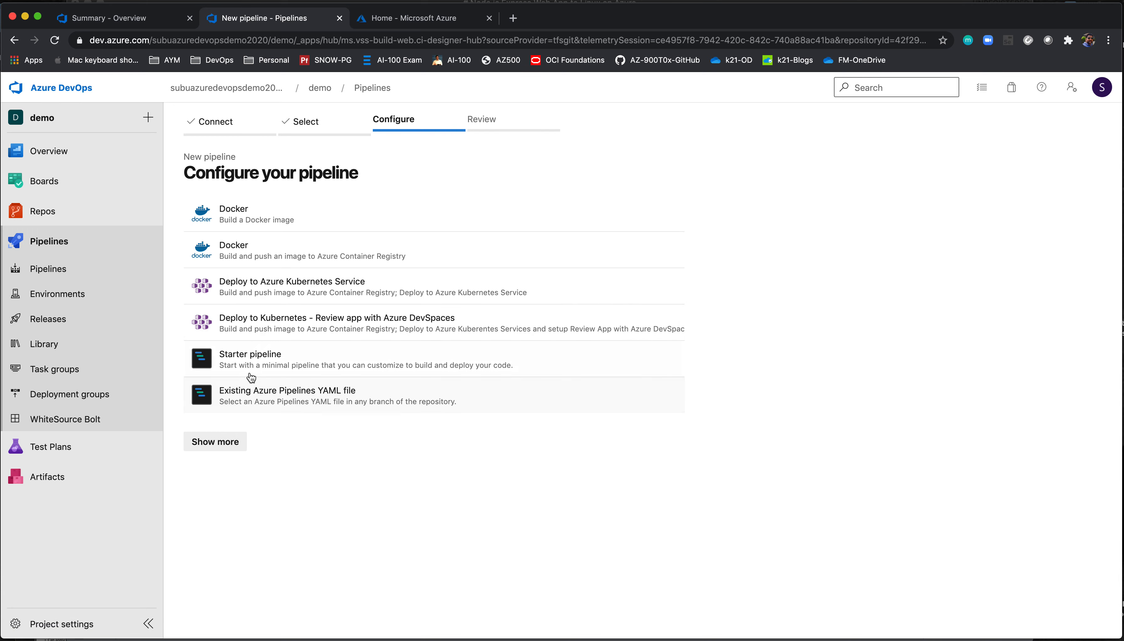
click(254, 358)
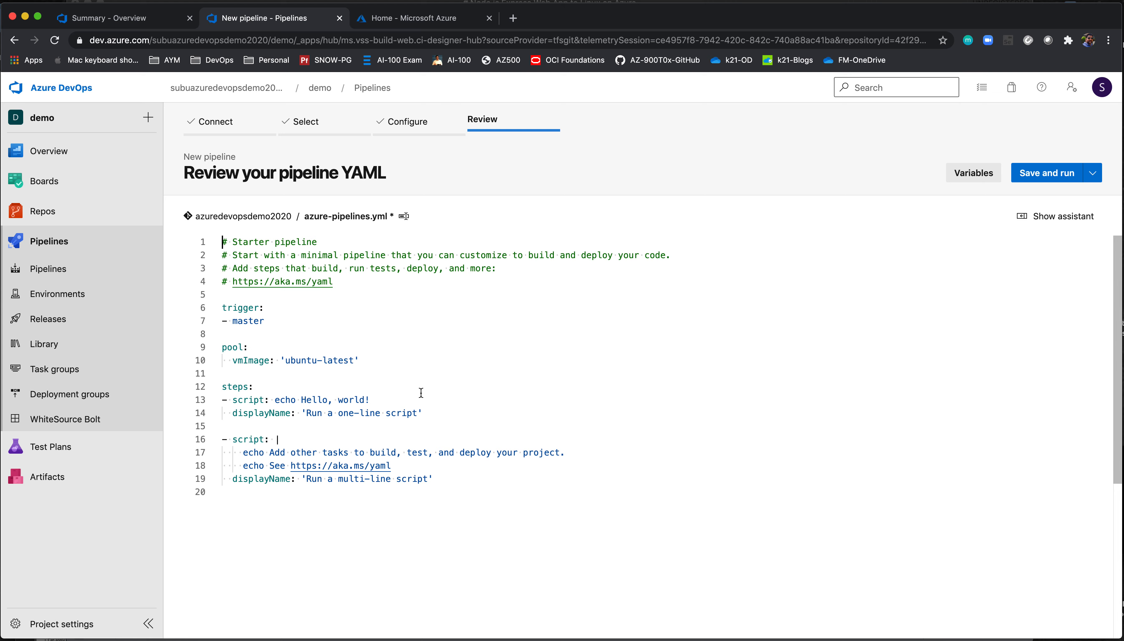
Replace the entire starter YAML with the Node.js Express Web App to Linux pipeline YAML copied from the text editor.
key(super+Tab)
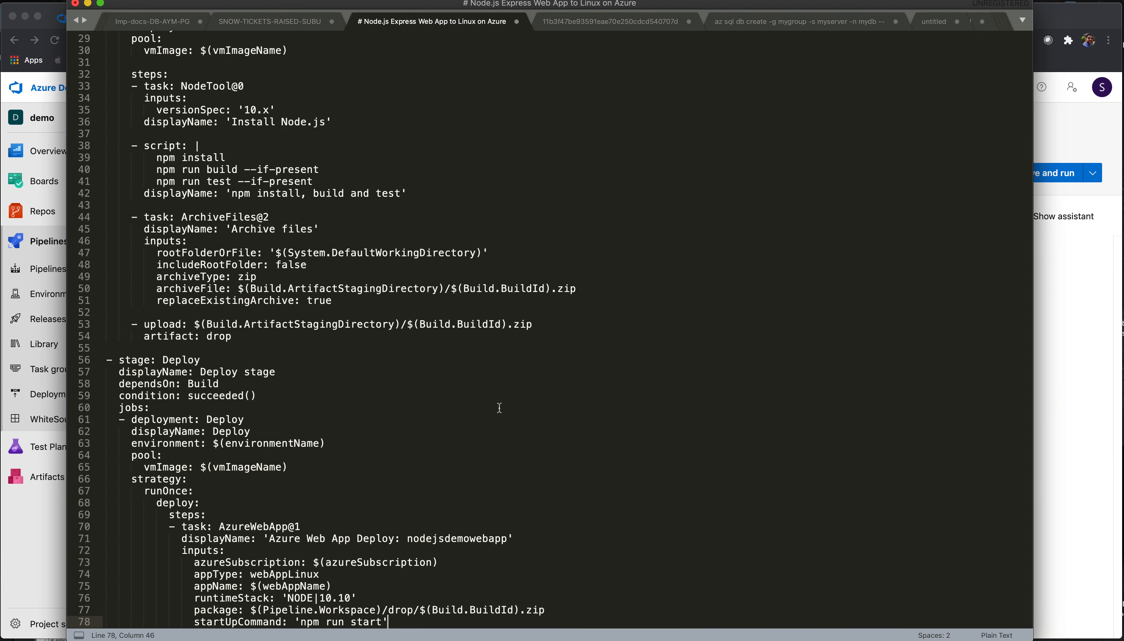
key(super+a)
key(super+c)
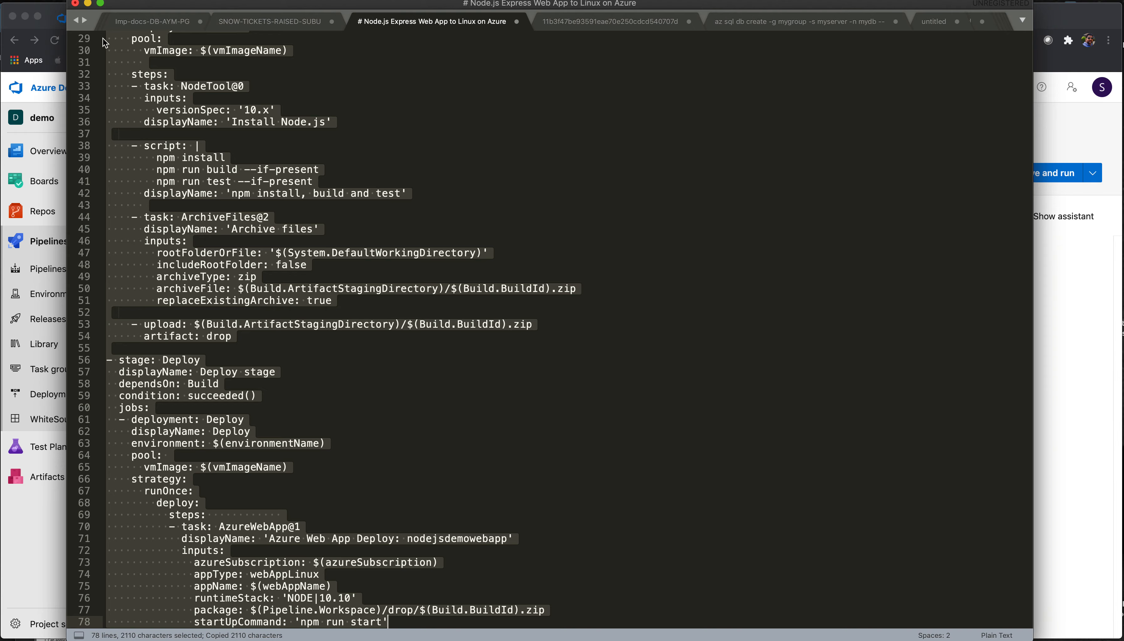
click(87, 3)
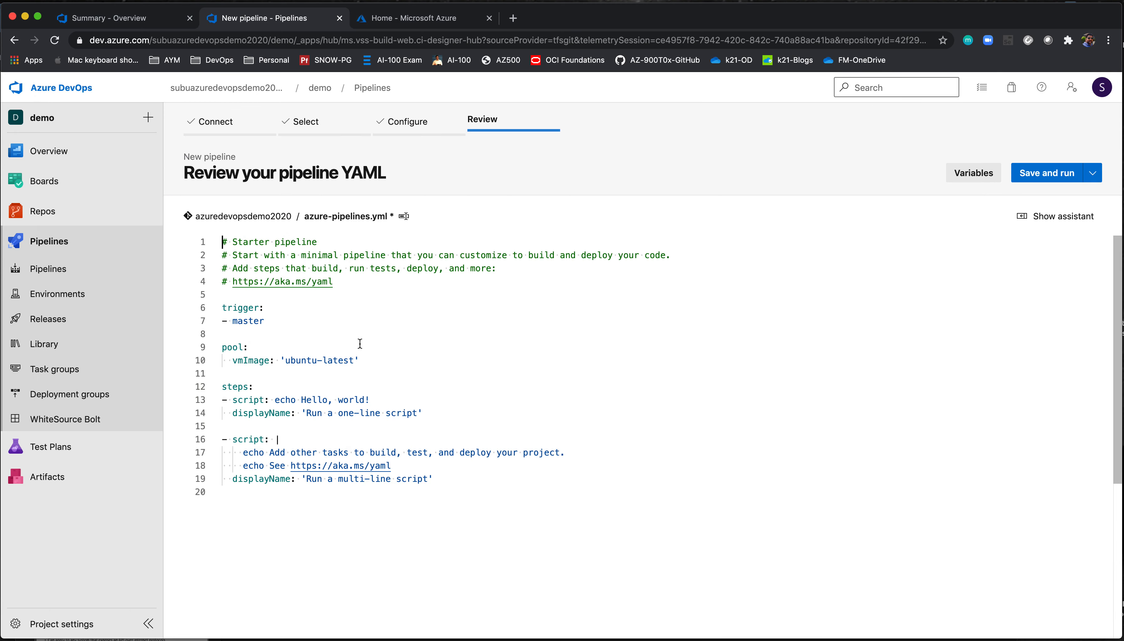
key(super+a)
key(super+v)
scroll(426, 321, up, 15)
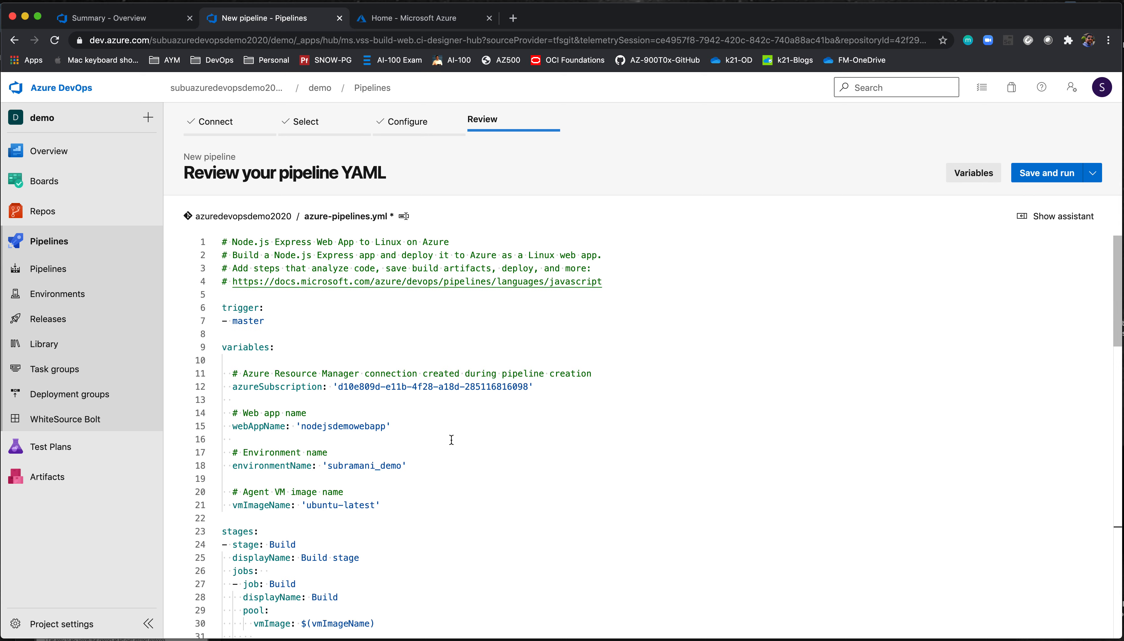
Set the environmentName variable in the pipeline YAML to 'devopsdemo2020'.
scroll(450, 439, down, 2)
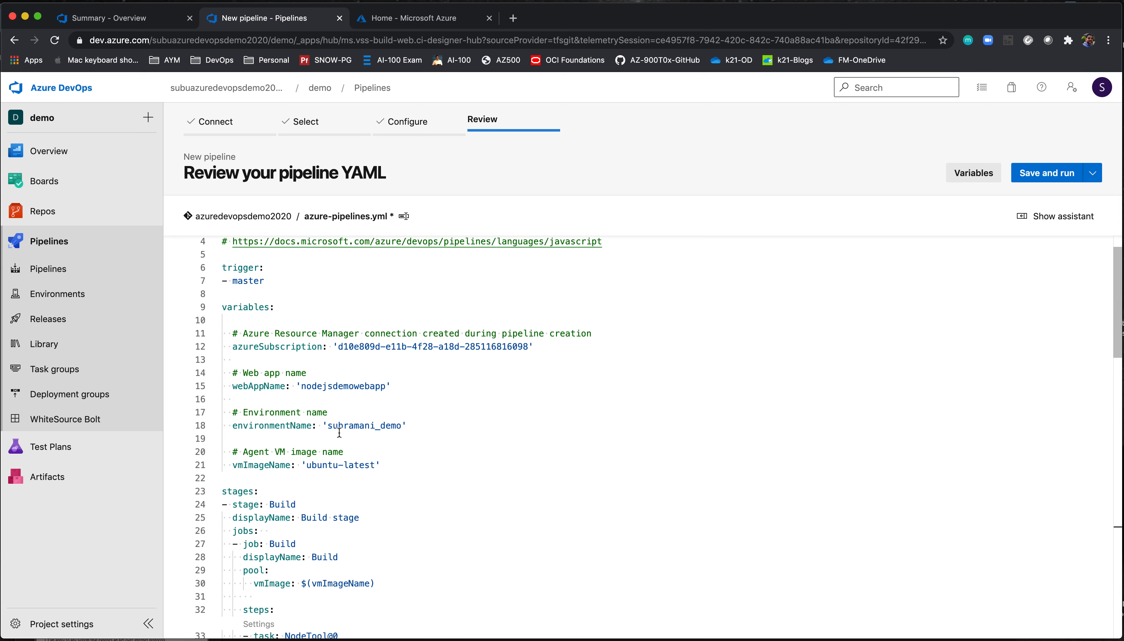
double_click(331, 427)
drag(329, 426, 402, 426)
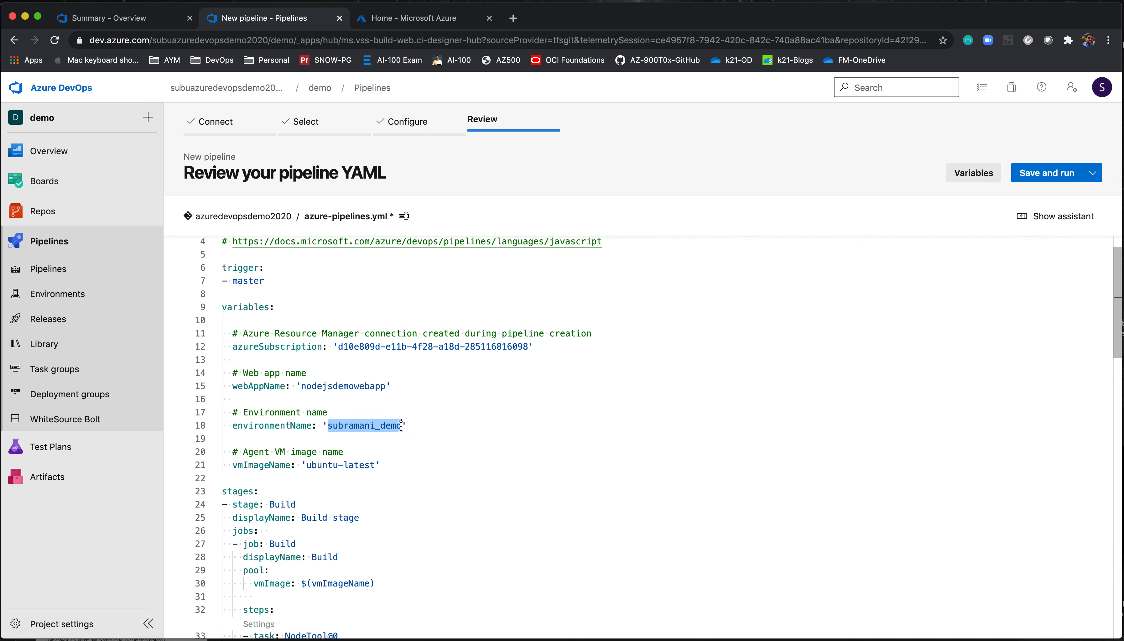
text(devopsdem)
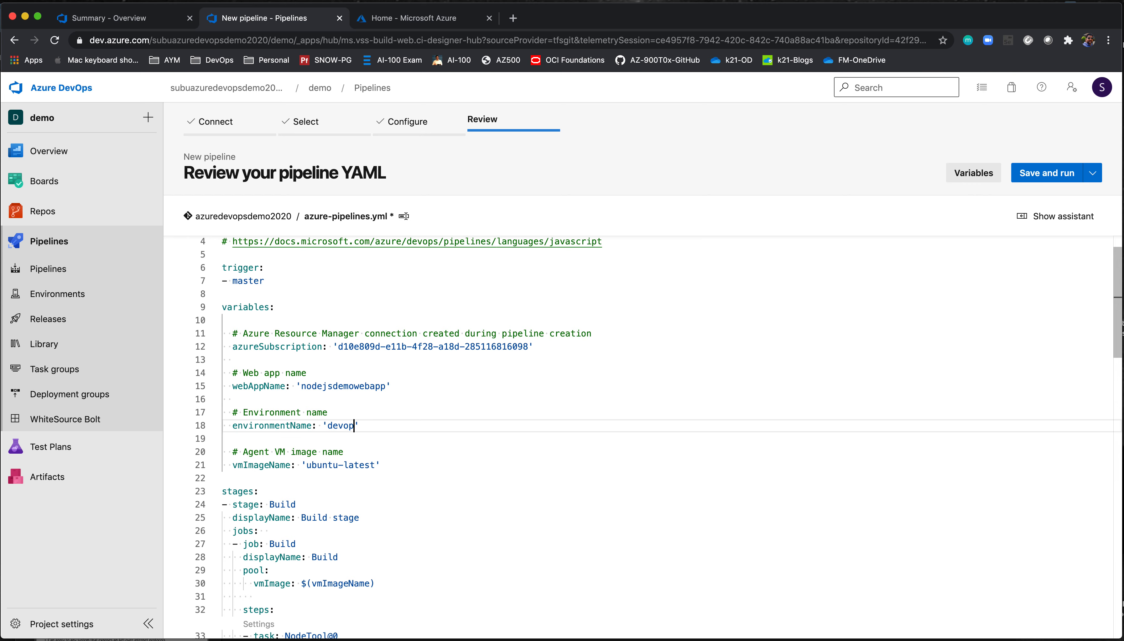
text(o2020)
Review the pipeline YAML from the variables through the Build and Deploy stages.
scroll(467, 468, down, 3)
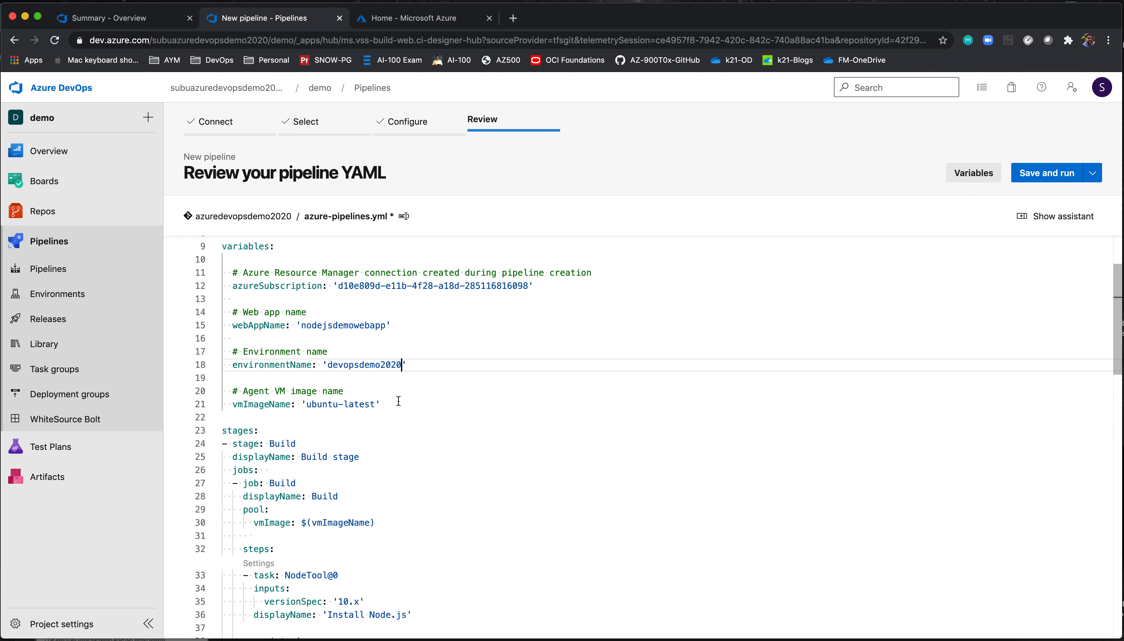
scroll(287, 349, down, 1)
scroll(363, 409, down, 8)
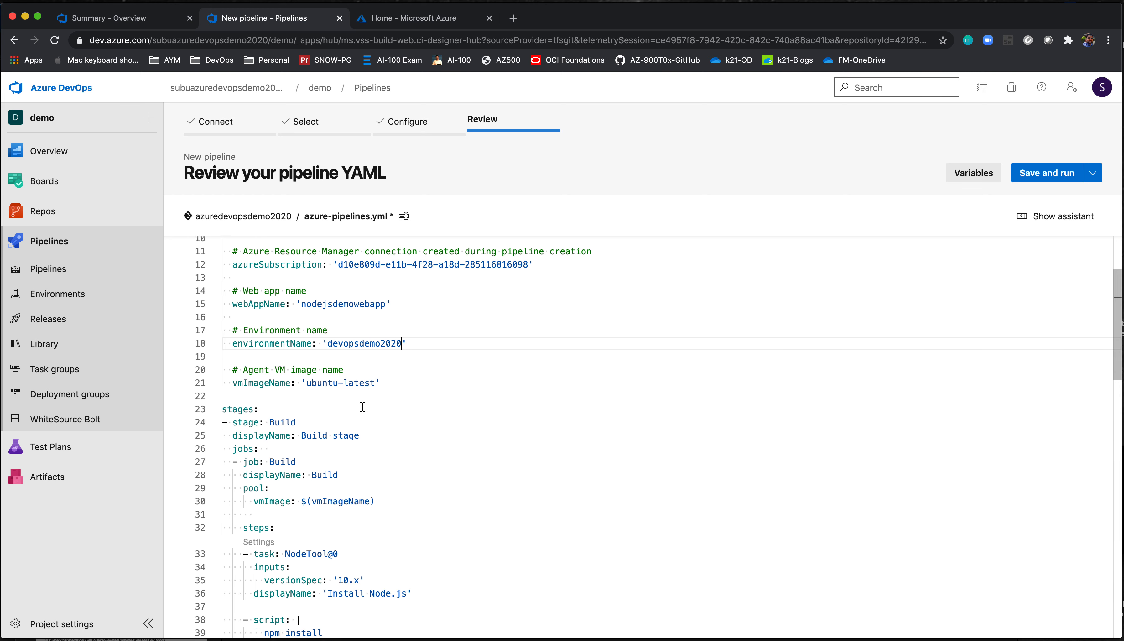
scroll(363, 406, down, 12)
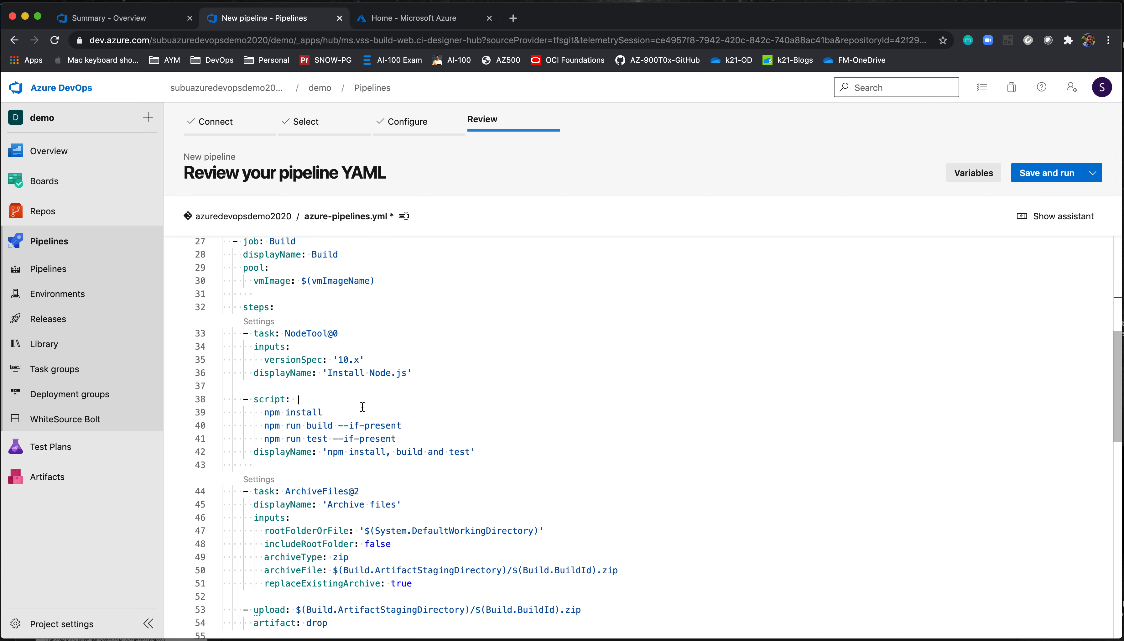
scroll(359, 408, down, 4)
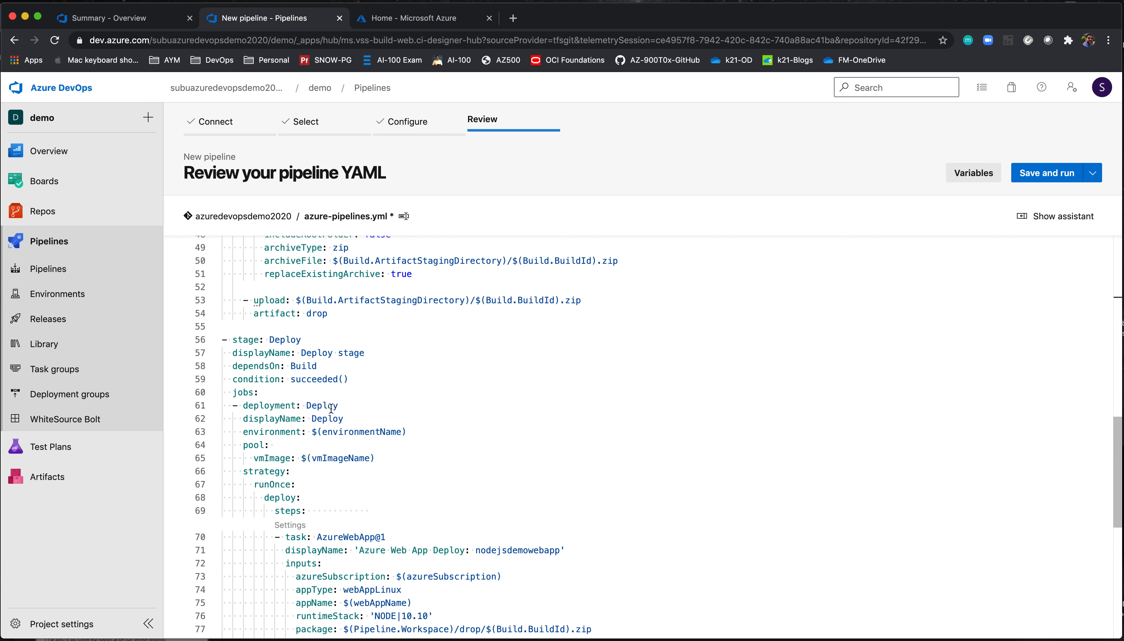
mouse_move(365, 430)
scroll(365, 430, down, 7)
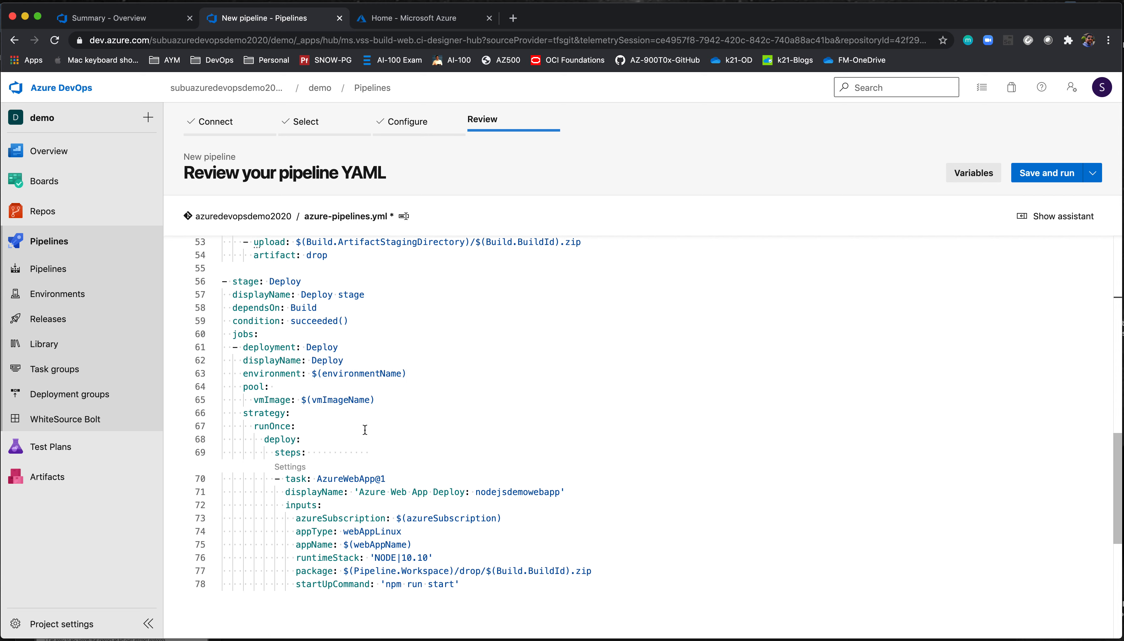
scroll(365, 430, up, 20)
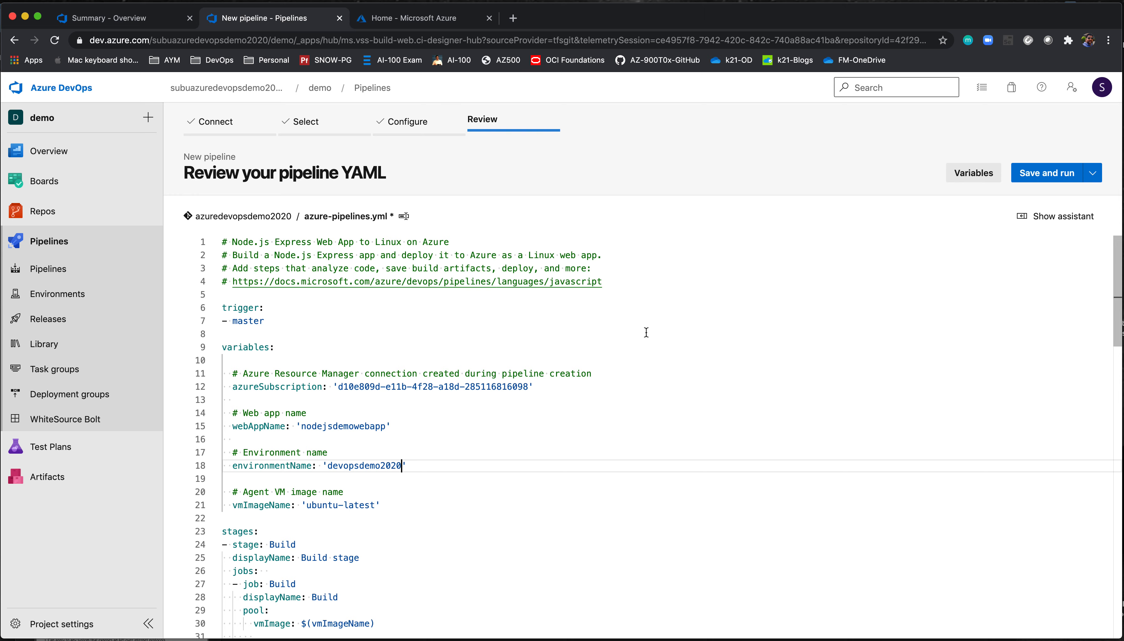
Save azure-pipelines.yml with a commit directly to the master branch and try to run the pipeline.
click(1046, 173)
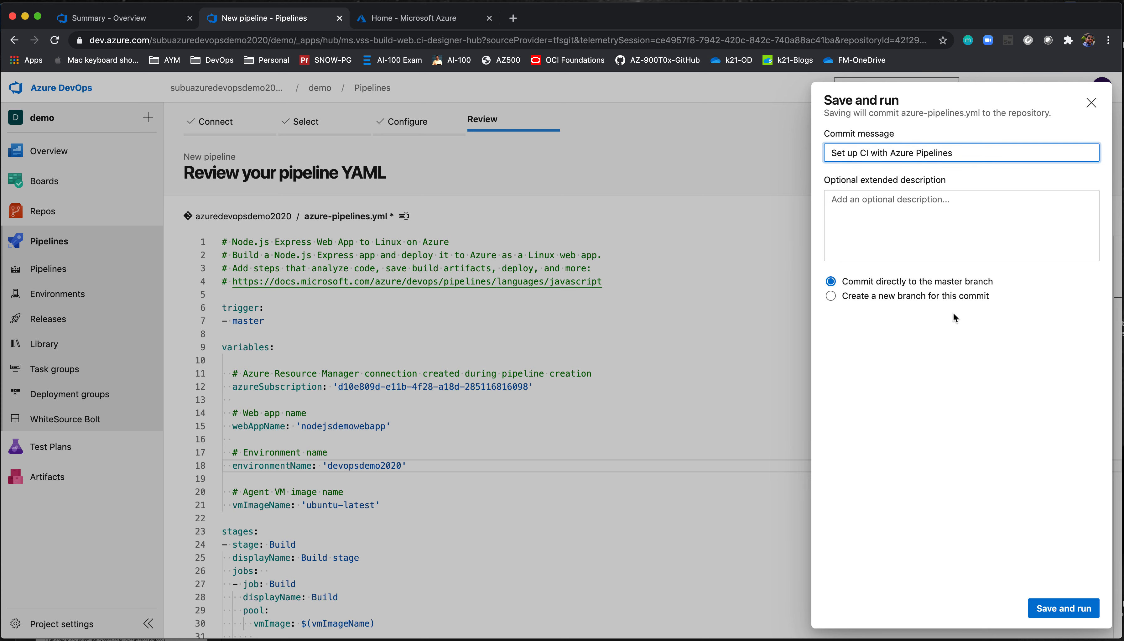
click(1063, 610)
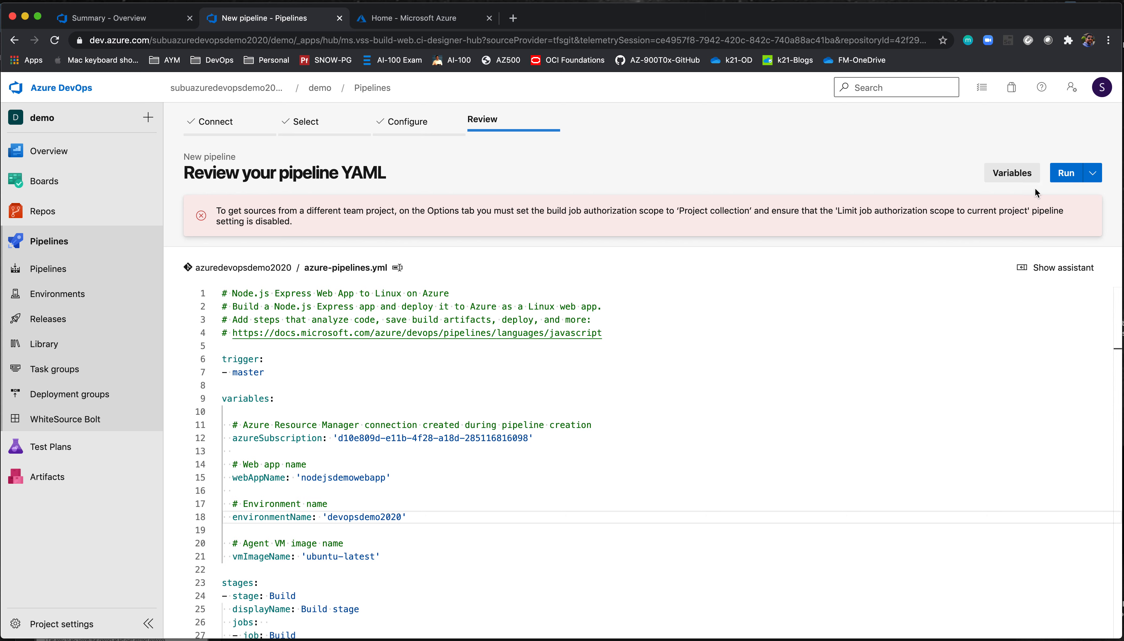
click(1057, 181)
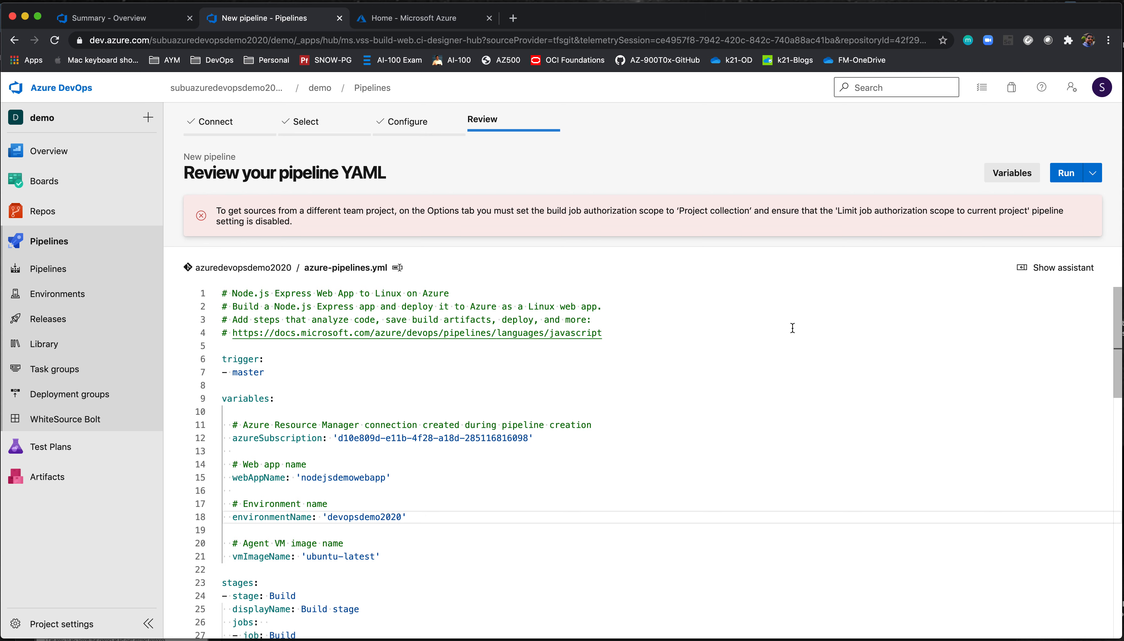
click(1062, 178)
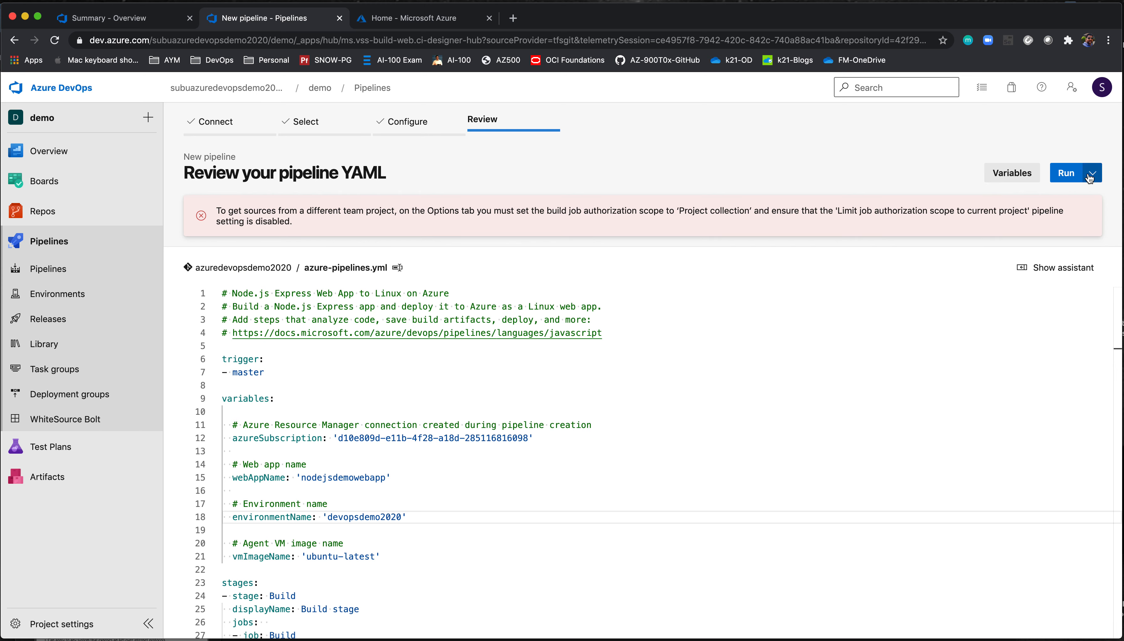
click(1089, 178)
click(1017, 198)
Copy the entire azure-pipelines.yml content of the new pipeline and look through its stages.
scroll(377, 322, down, 3)
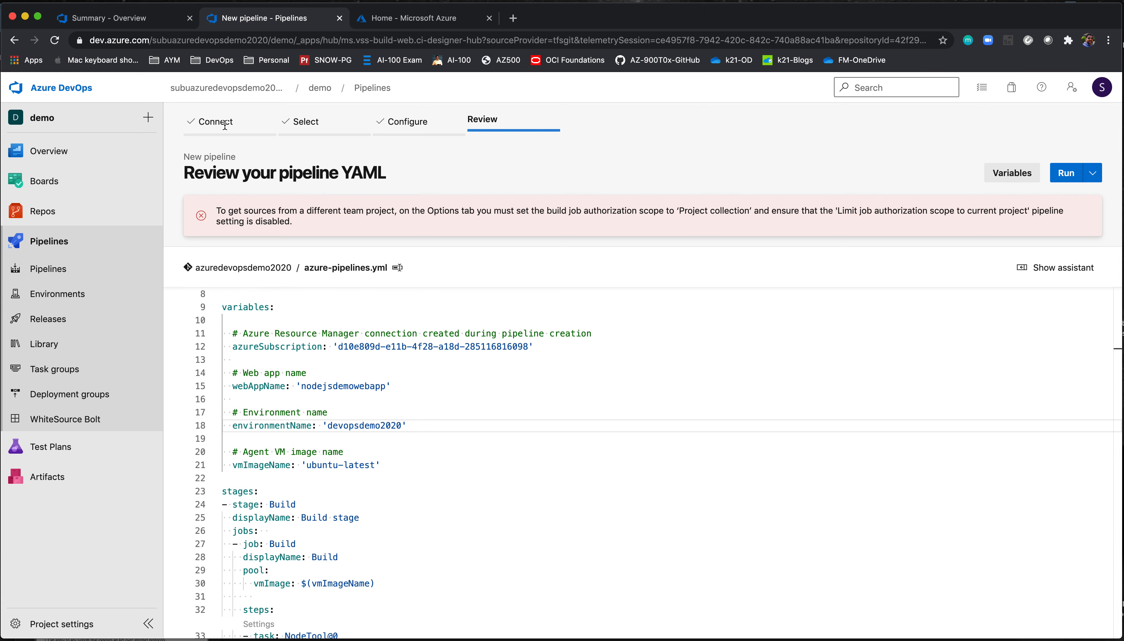
click(410, 399)
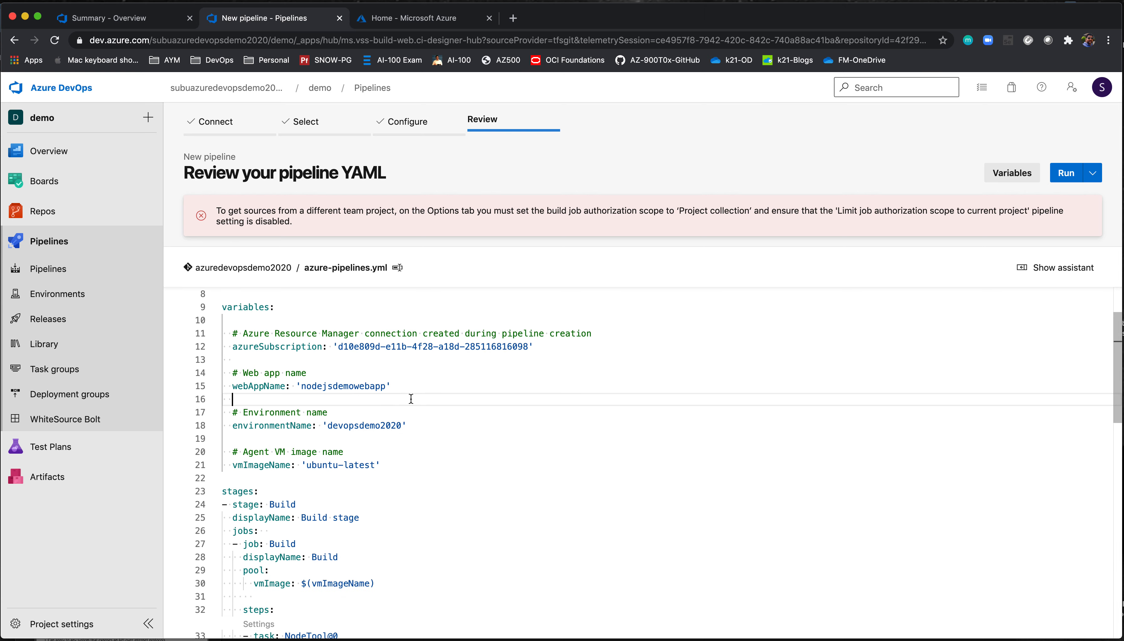
key(super+a)
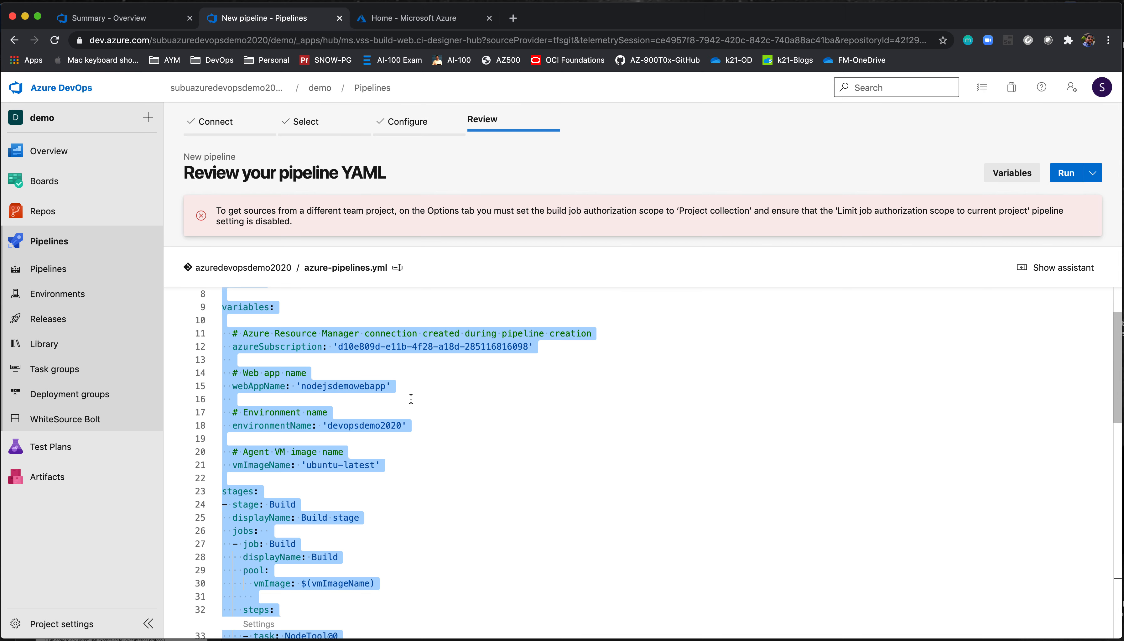
click(442, 178)
scroll(339, 382, down, 5)
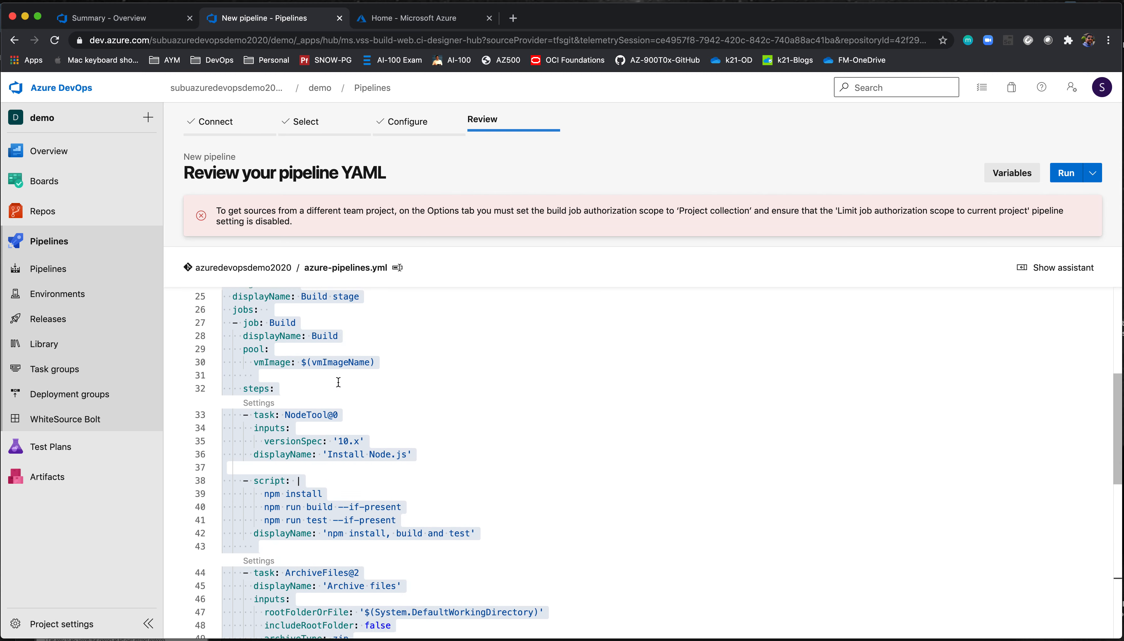
scroll(338, 382, down, 10)
scroll(338, 382, up, 15)
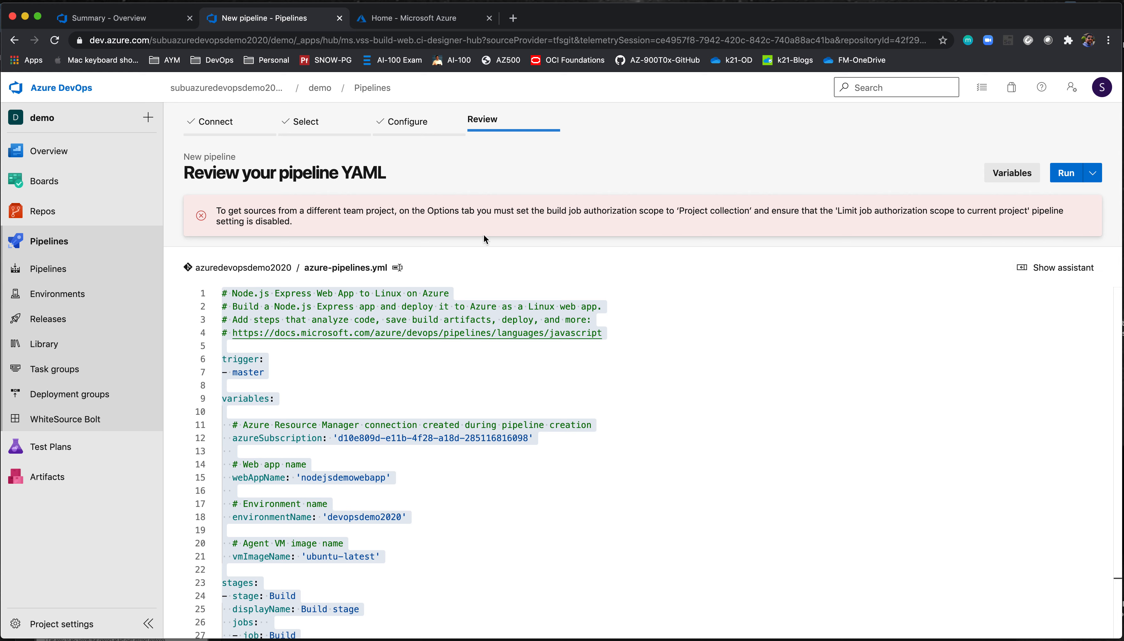
Open the existing nodejs-docs-hello-world pipeline for editing and replace its whole YAML with the copied pipeline definition.
click(65, 273)
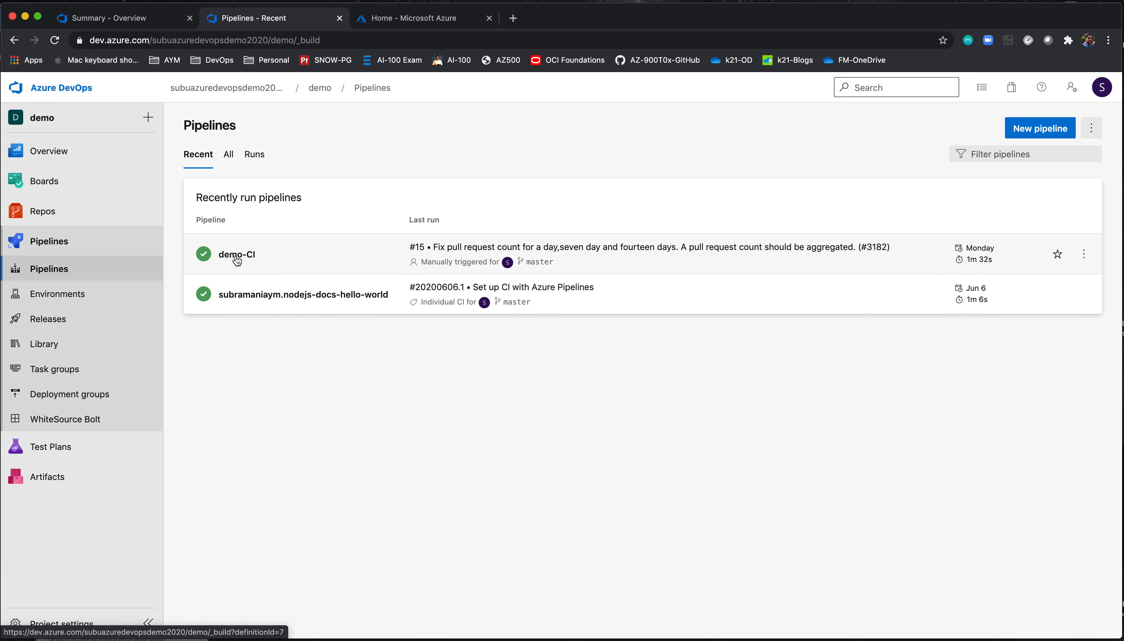
click(342, 312)
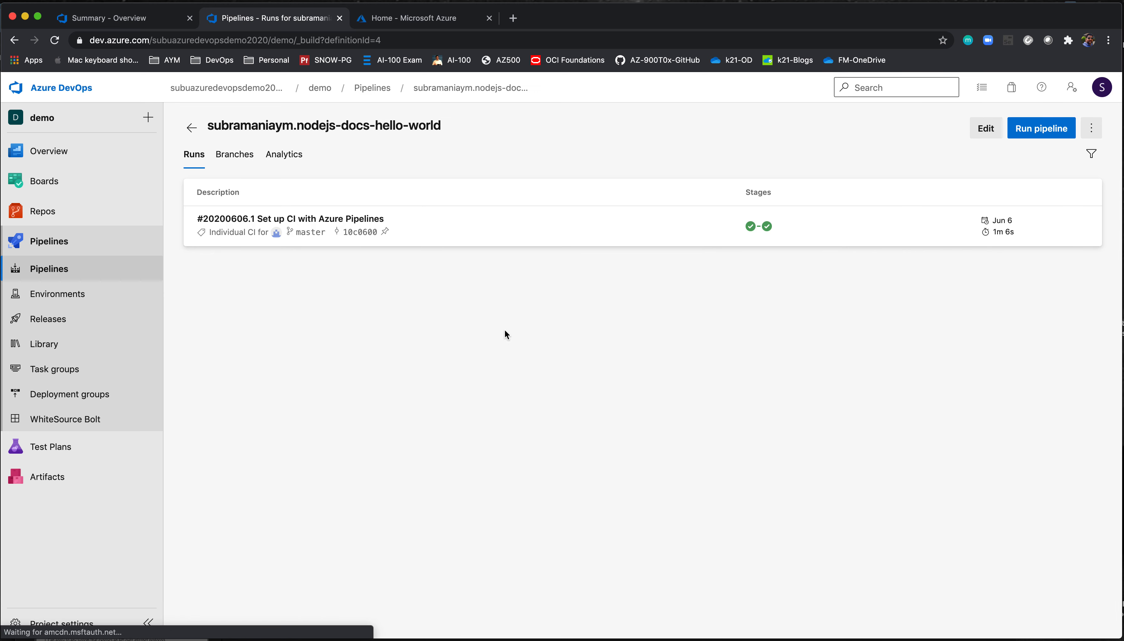
click(986, 130)
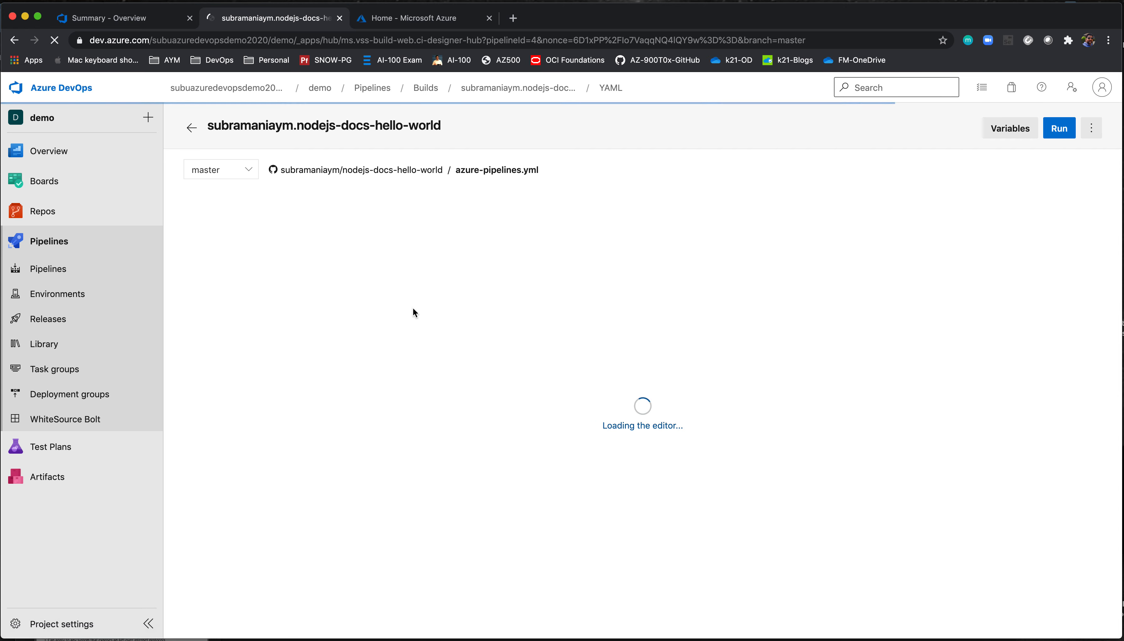
key(super+a)
key(super+v)
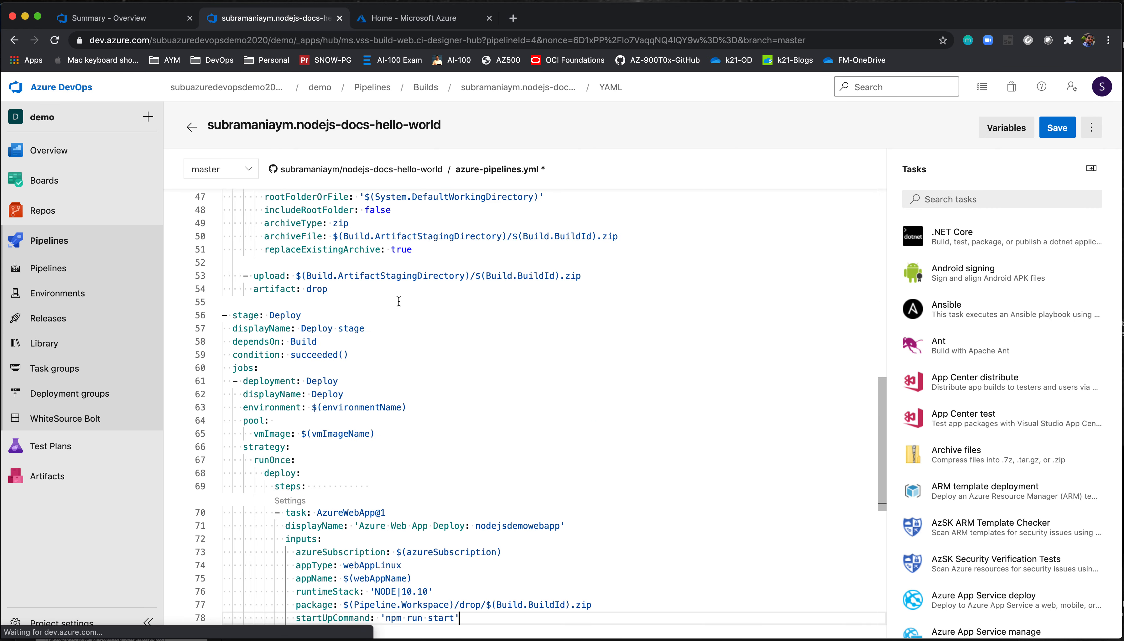
scroll(479, 386, up, 15)
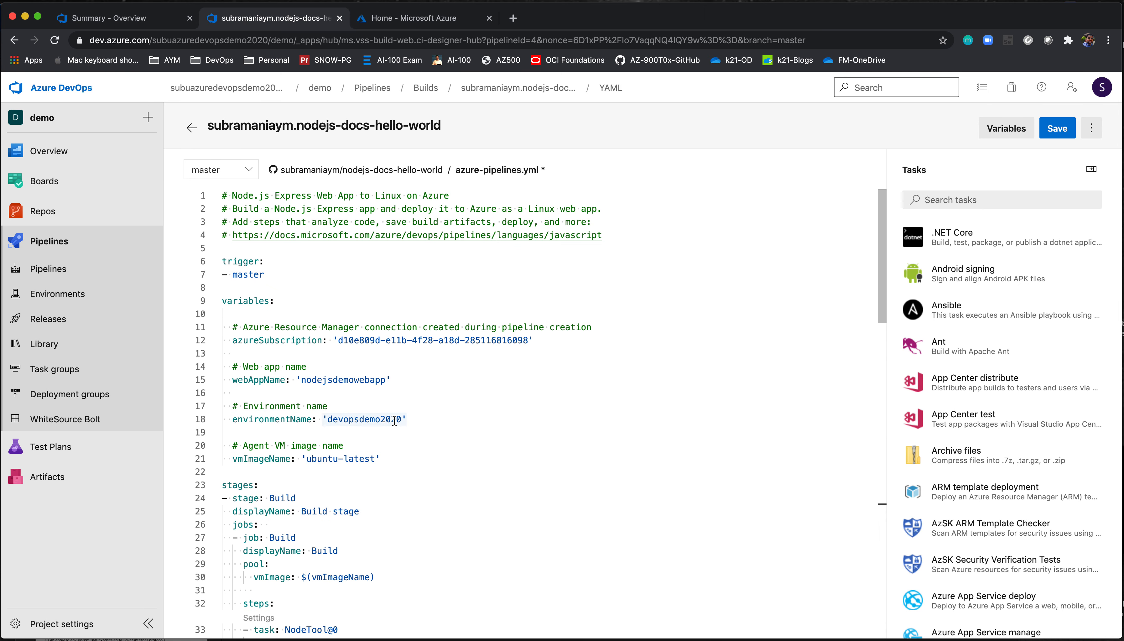
Try to commit the updated YAML to a new azure-pipelines branch without starting a pull request, and close the save dialog.
scroll(395, 421, down, 1)
click(1057, 128)
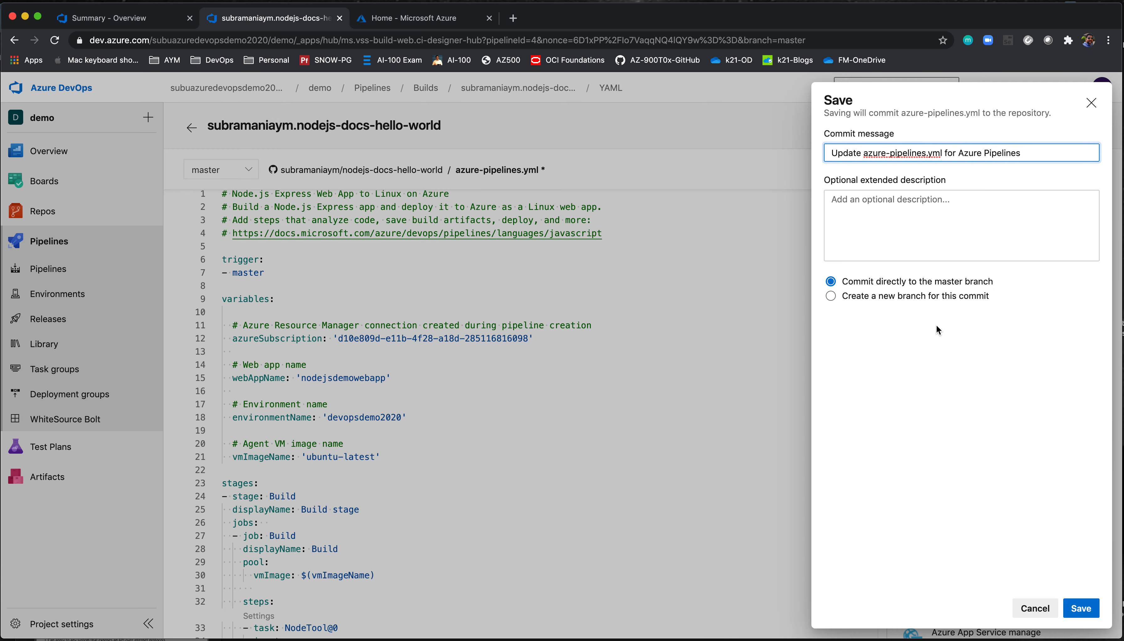
click(894, 301)
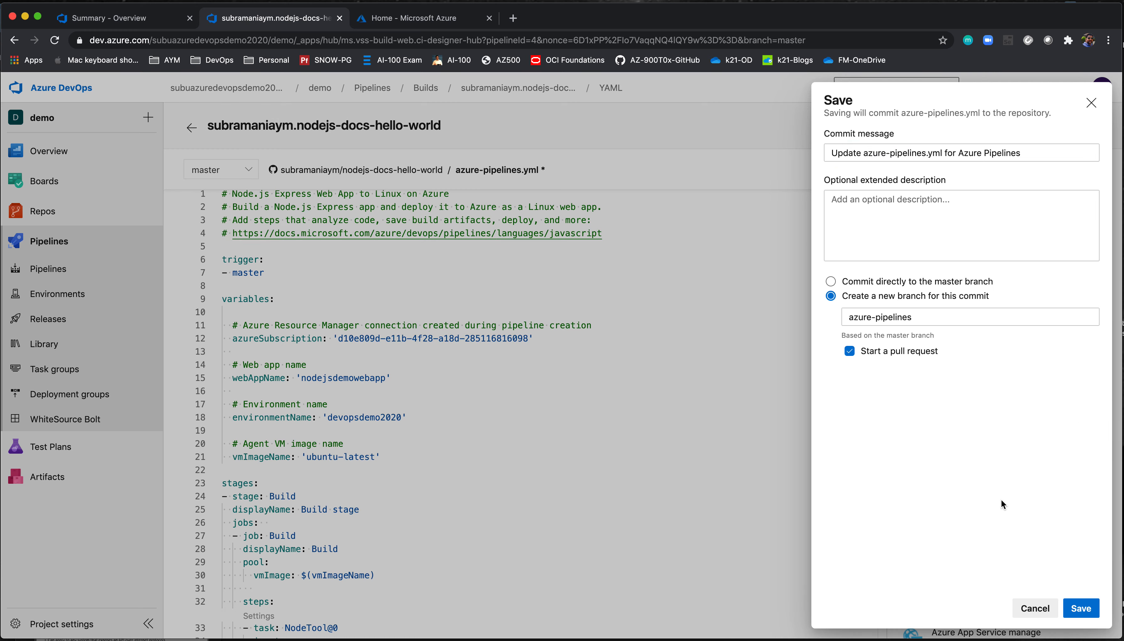
click(895, 356)
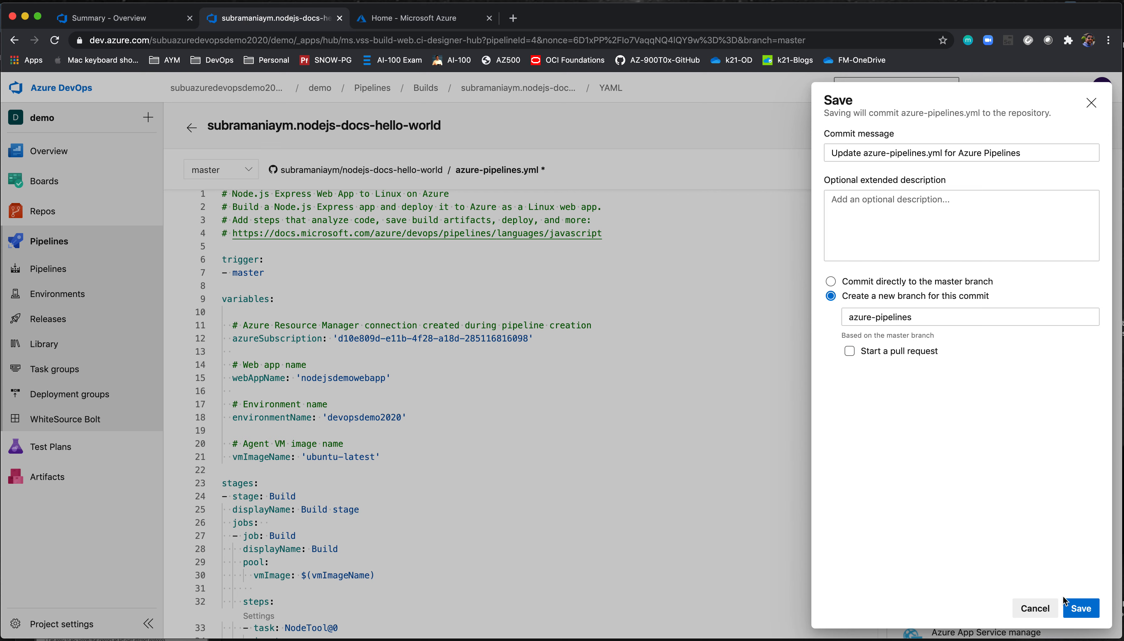
click(1081, 608)
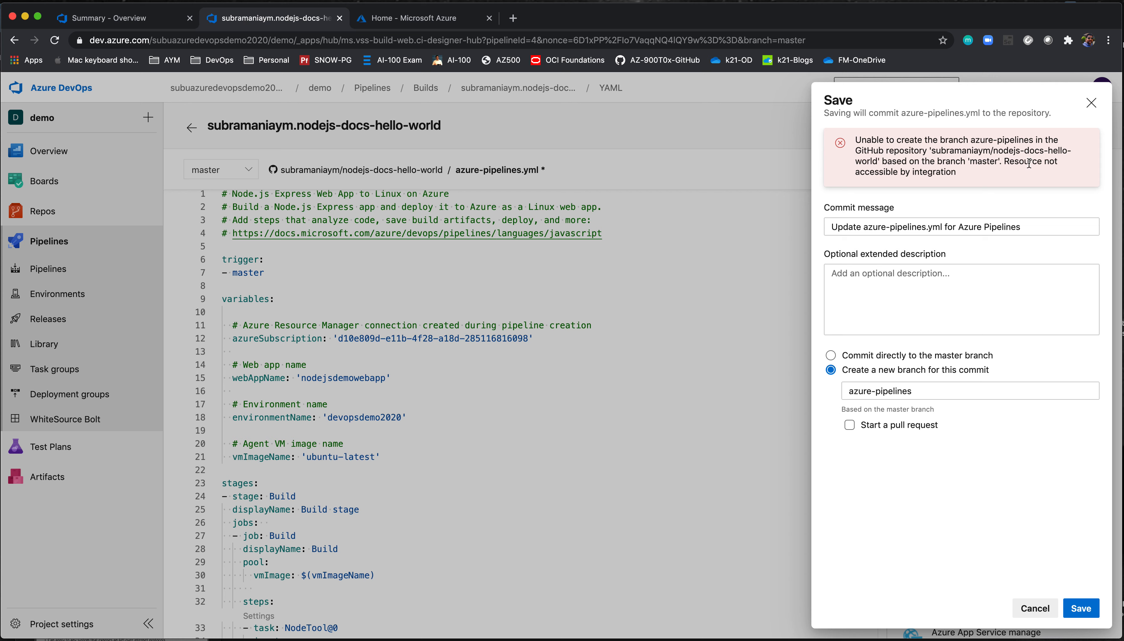
click(1092, 103)
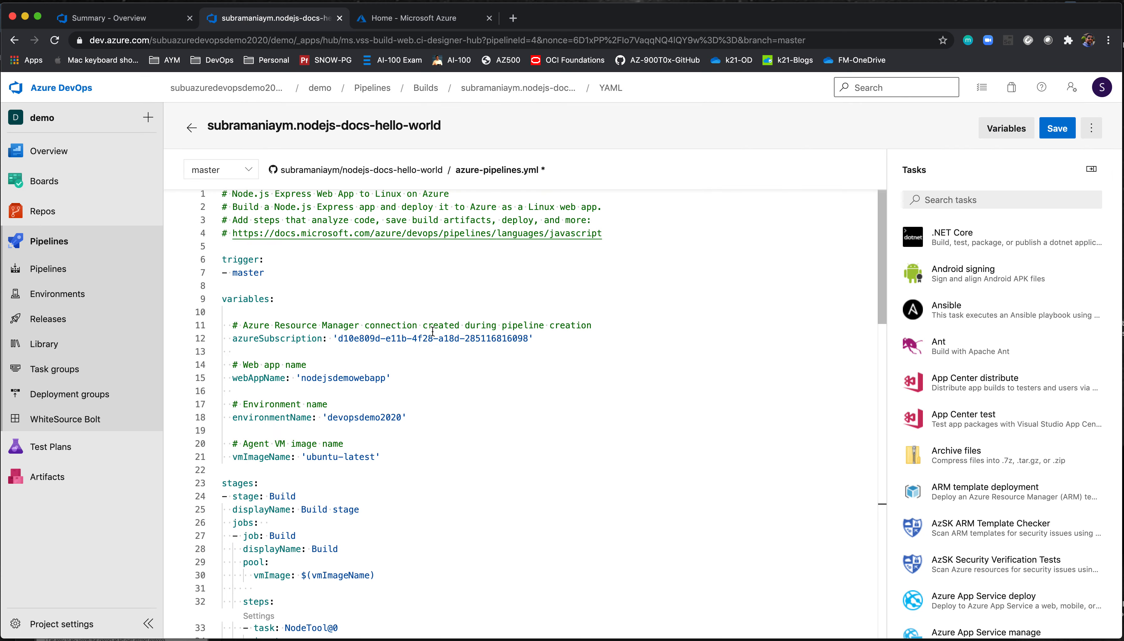
Open the GitHub repository behind the pipeline, discarding the unsaved YAML changes, and return to the pipeline editor.
click(364, 171)
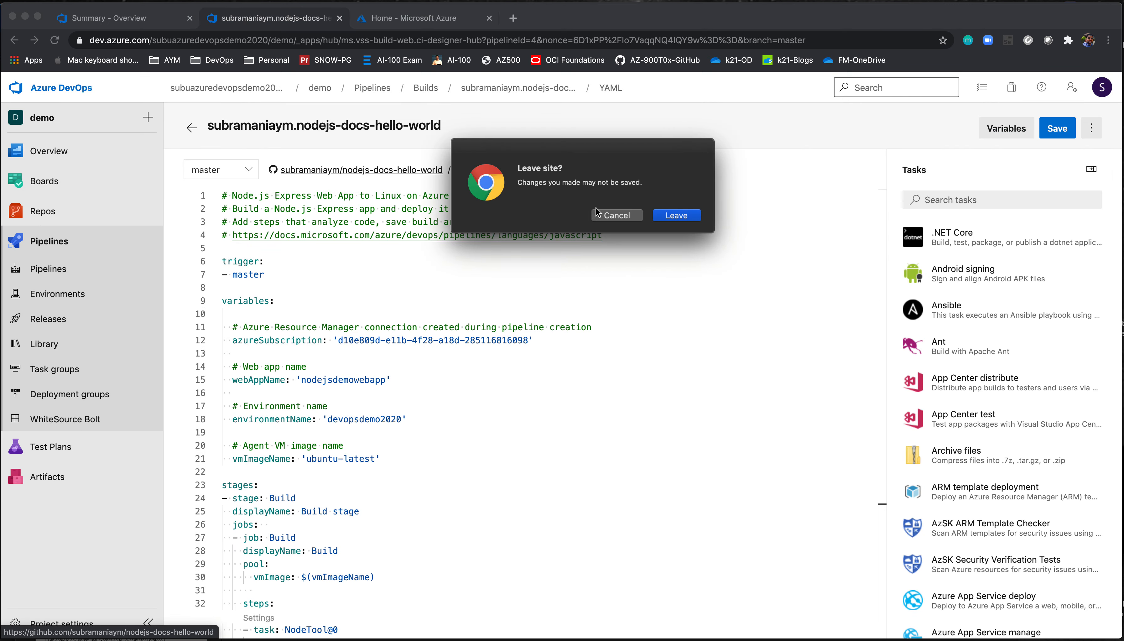
click(664, 216)
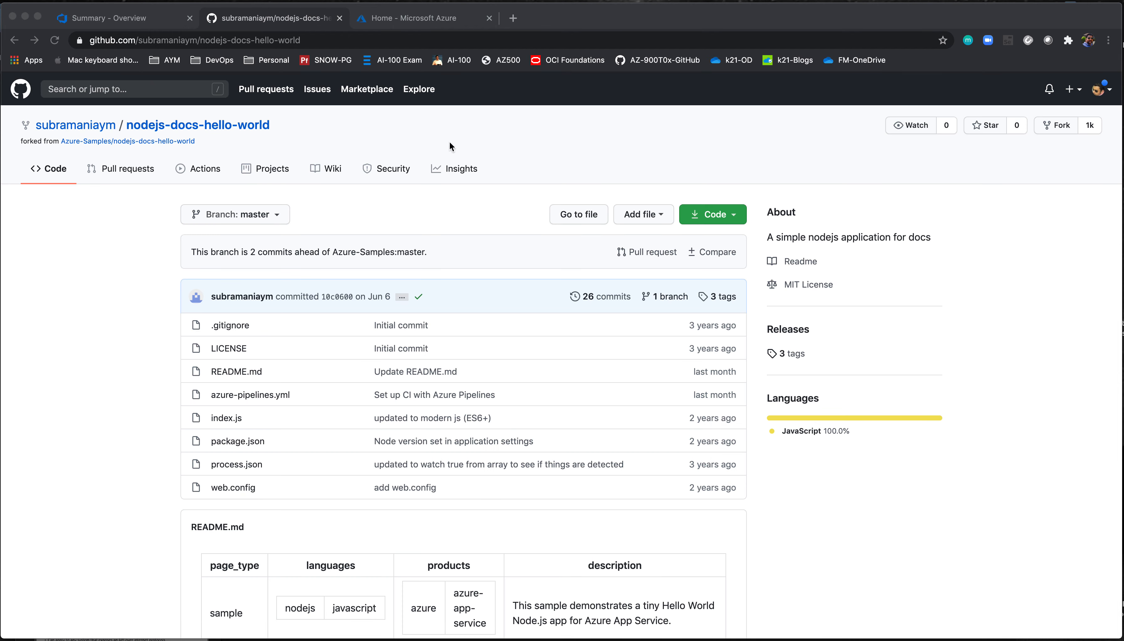
click(143, 19)
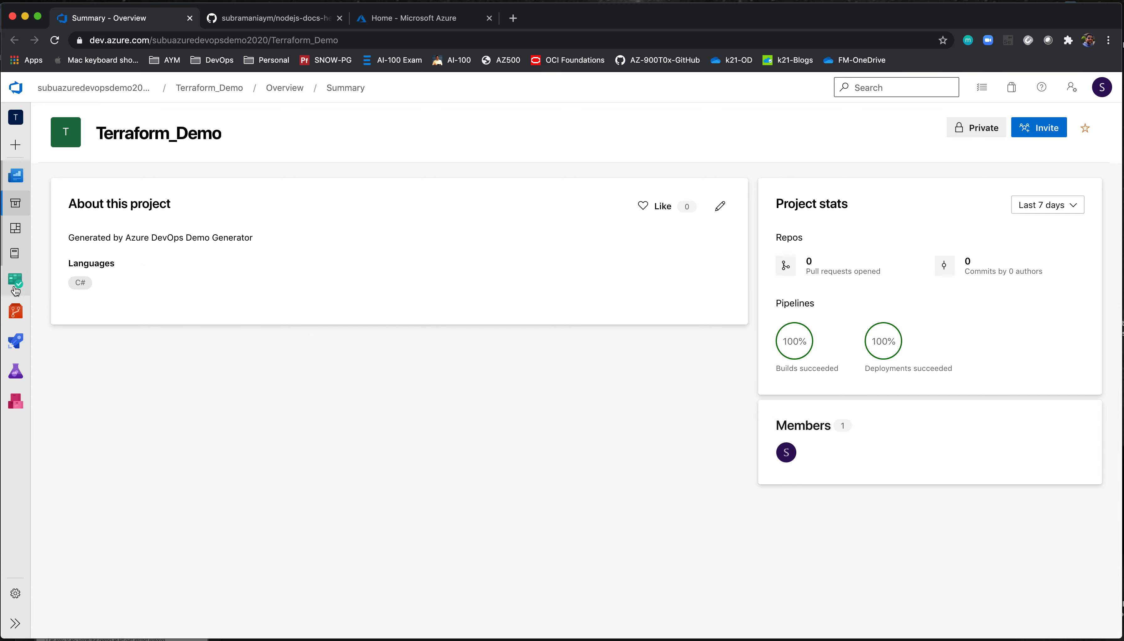
mouse_move(37, 345)
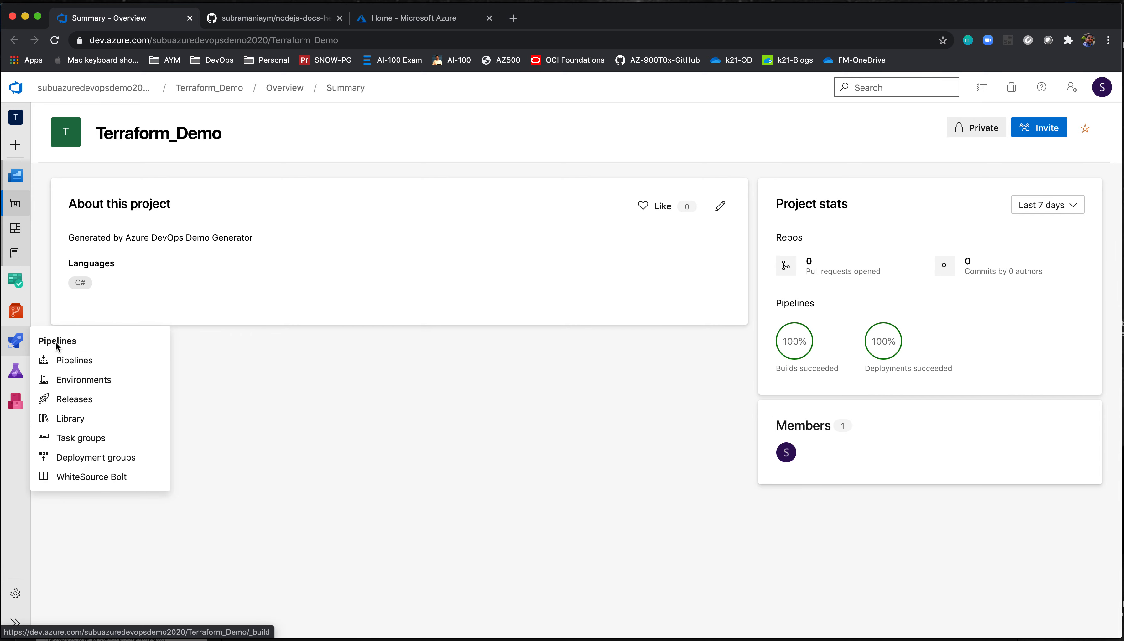
click(419, 19)
click(265, 18)
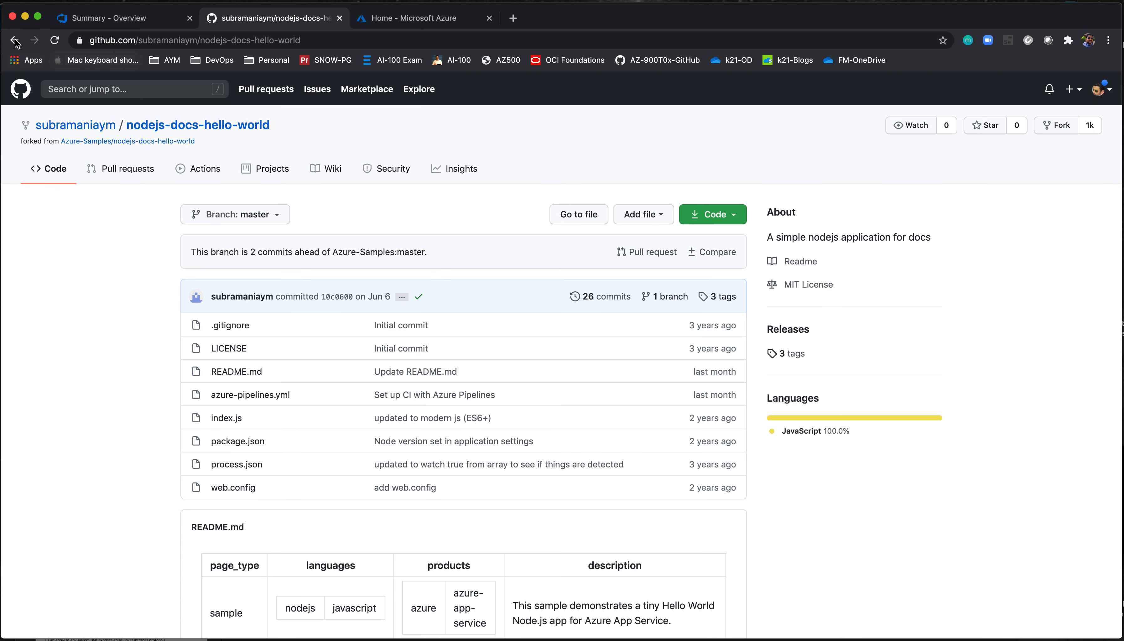
click(15, 41)
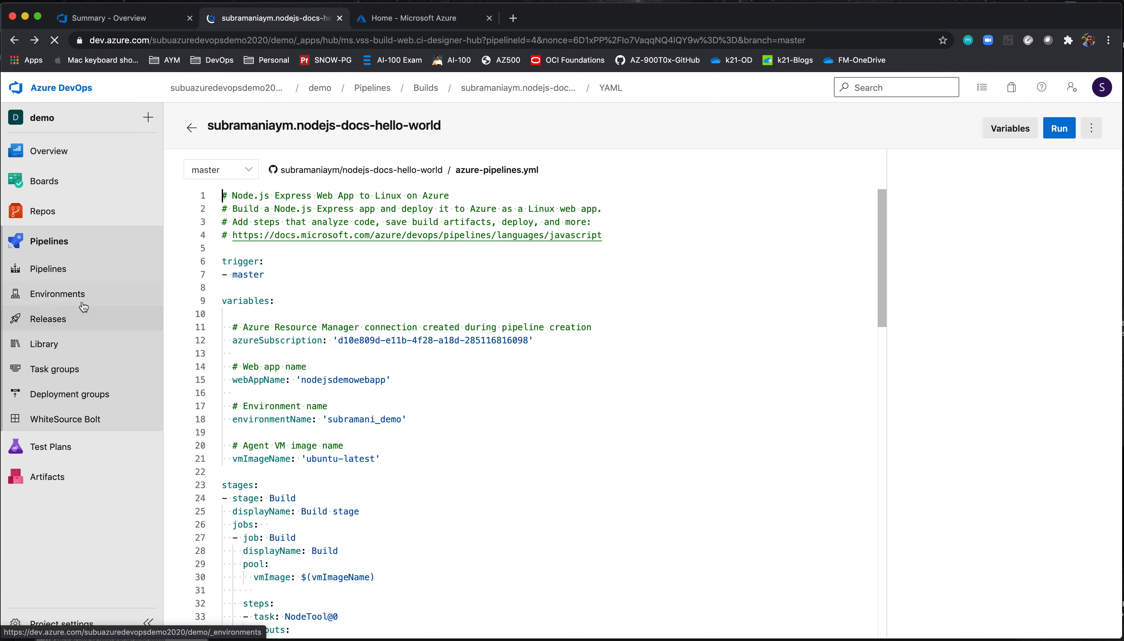
Start a new pipeline with GitHub as the code source and select the nodejs-docs-hello-world fork from May 26.
click(49, 268)
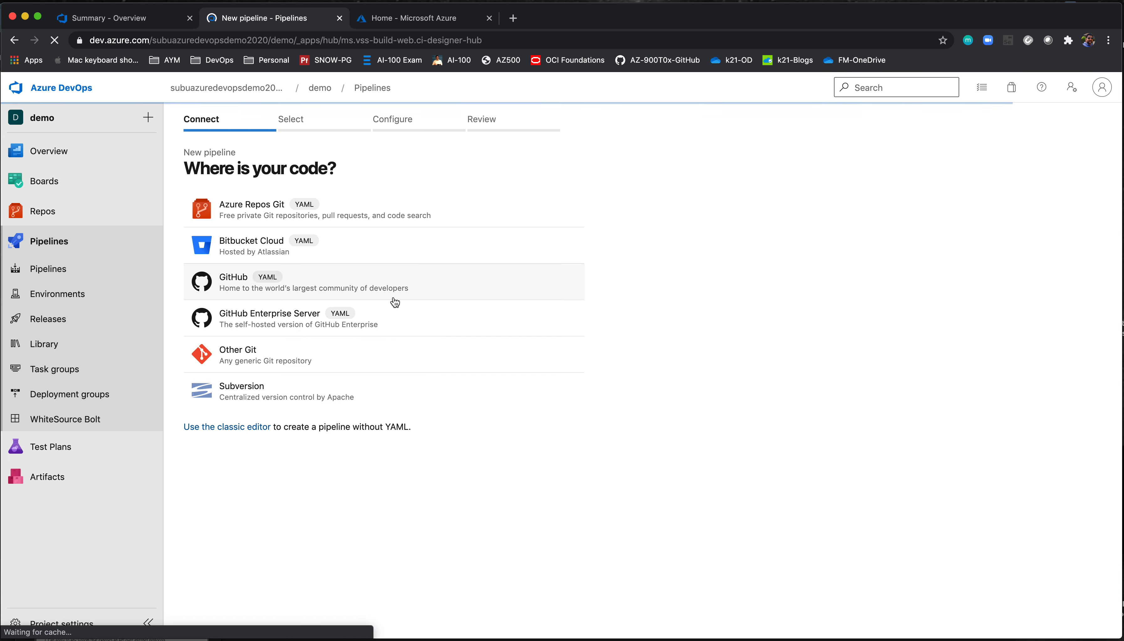
click(286, 283)
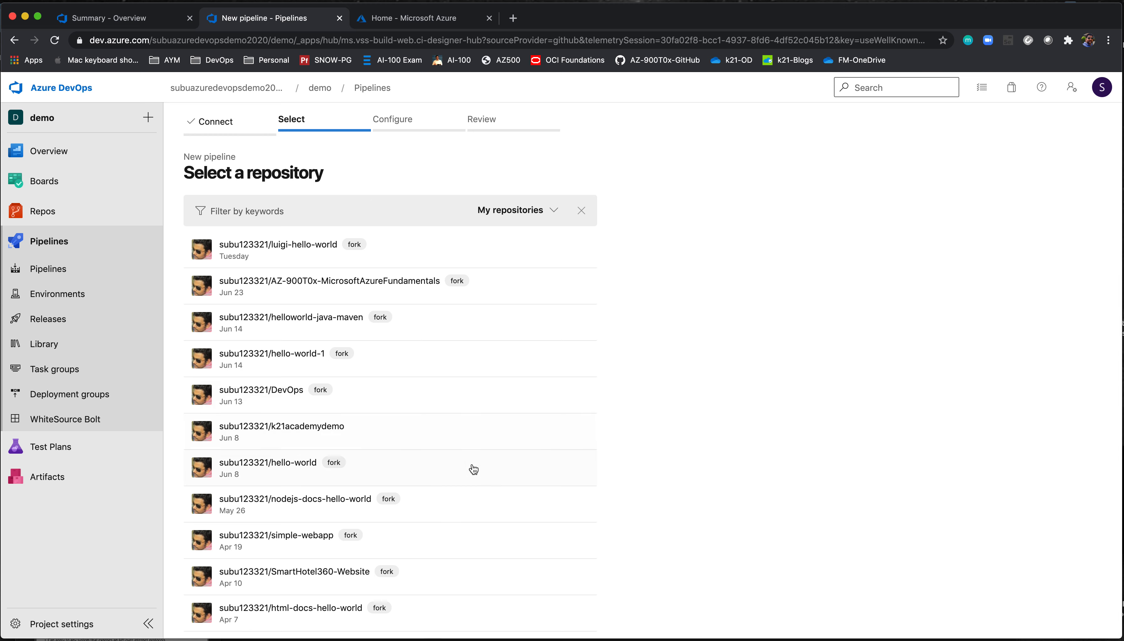
click(322, 500)
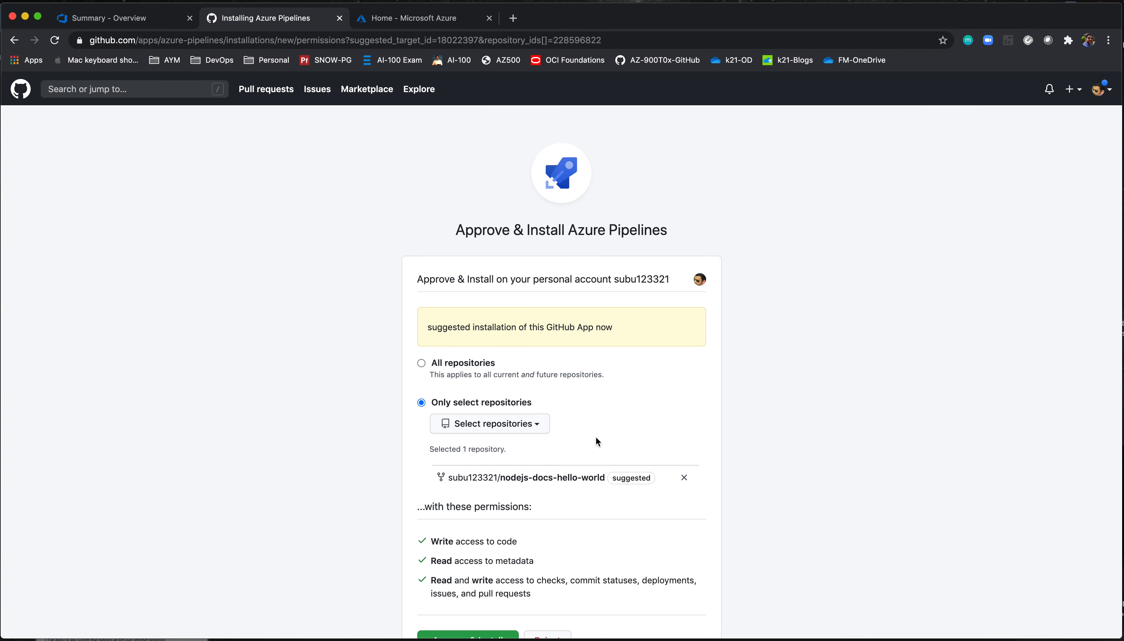
Approve and install Azure Pipelines on GitHub for all repositories, and continue with the signed-in Microsoft account.
click(422, 362)
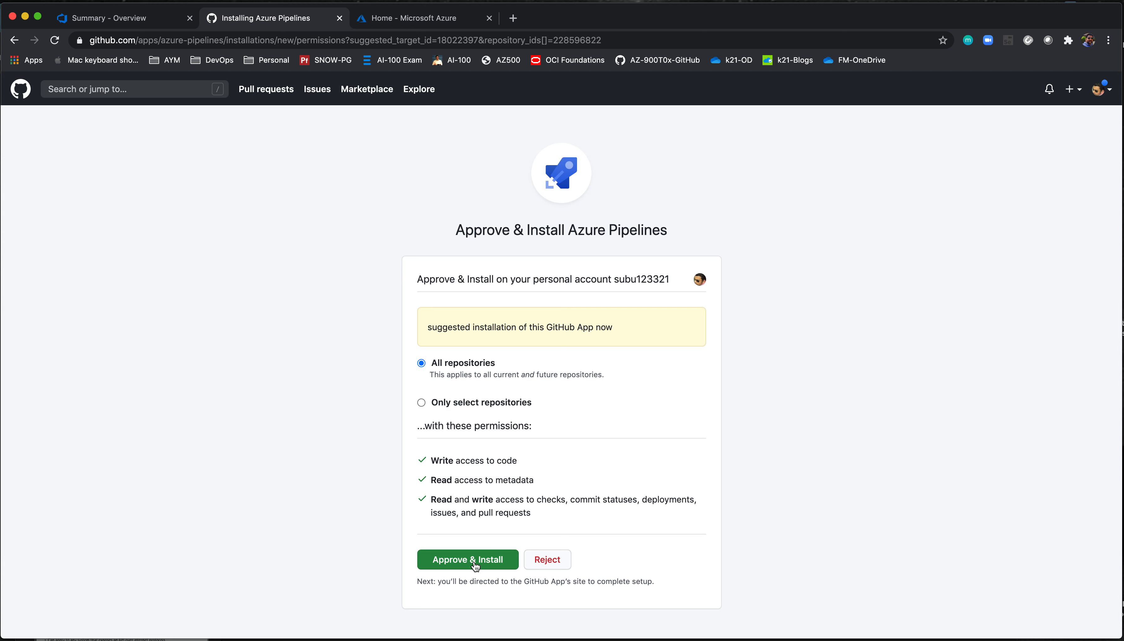
click(475, 567)
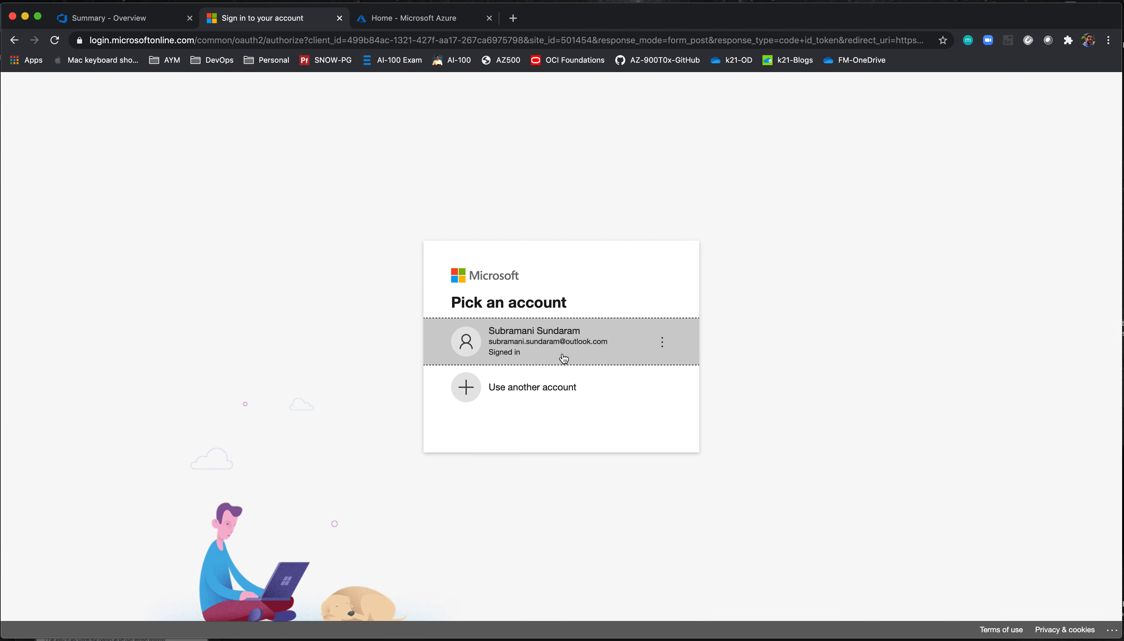
click(564, 358)
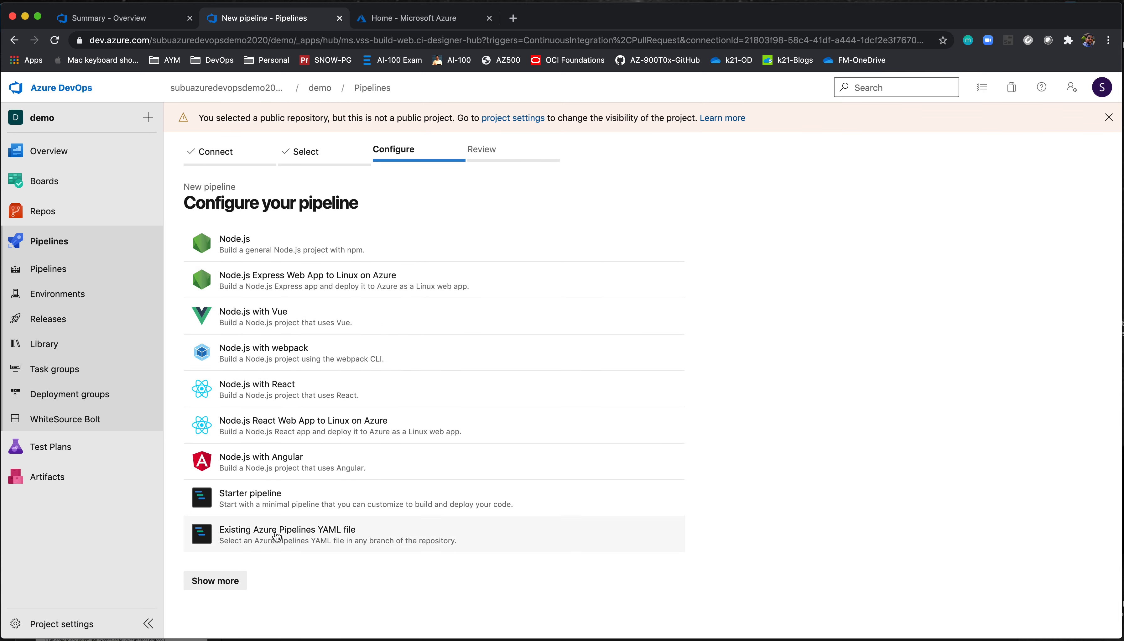
Configure the new pipeline from the Starter pipeline template and replace its whole YAML with the copied Node.js Express definition.
click(278, 499)
click(339, 340)
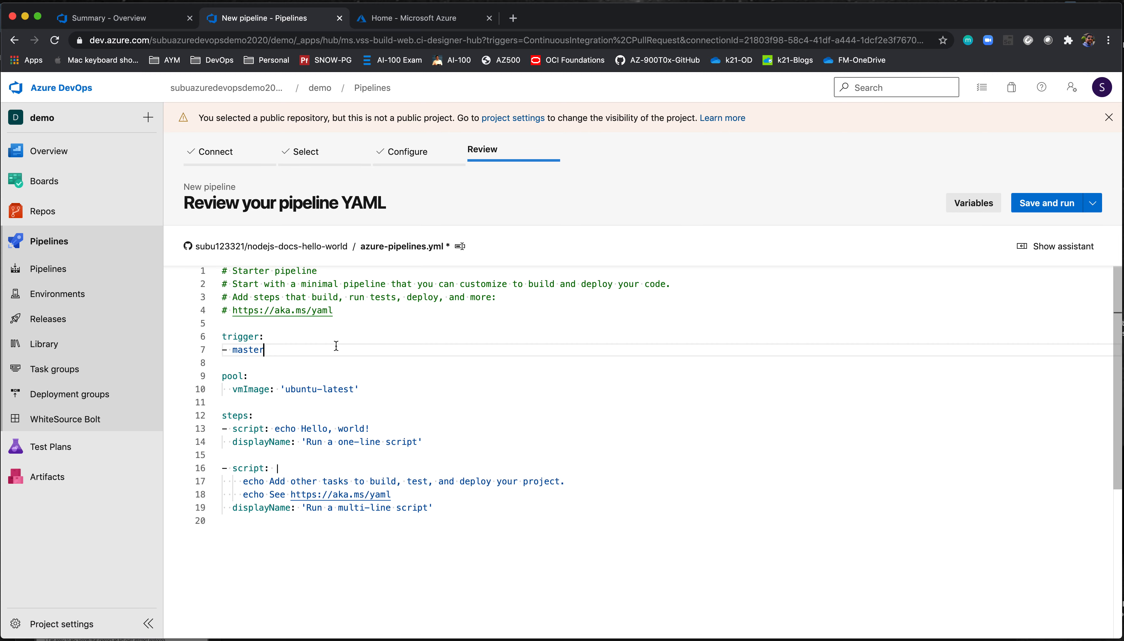
key(super+a)
key(super+v)
scroll(387, 387, up, 10)
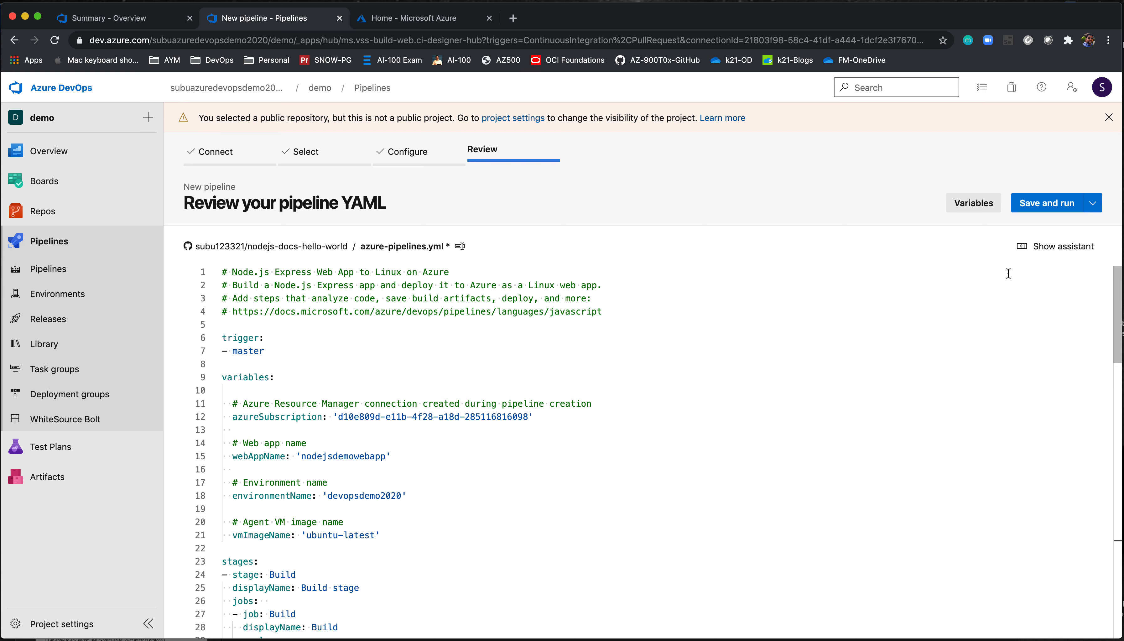
Save and run the pipeline, committing azure-pipelines.yml to a new azure-pipelines branch without starting a pull request.
click(1047, 202)
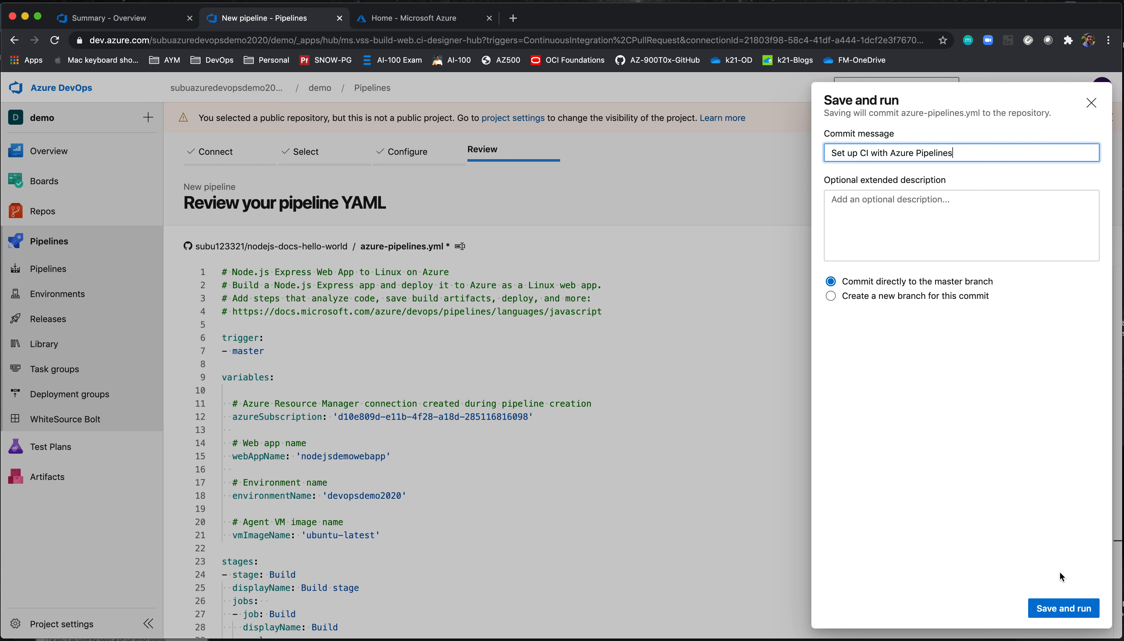
click(852, 297)
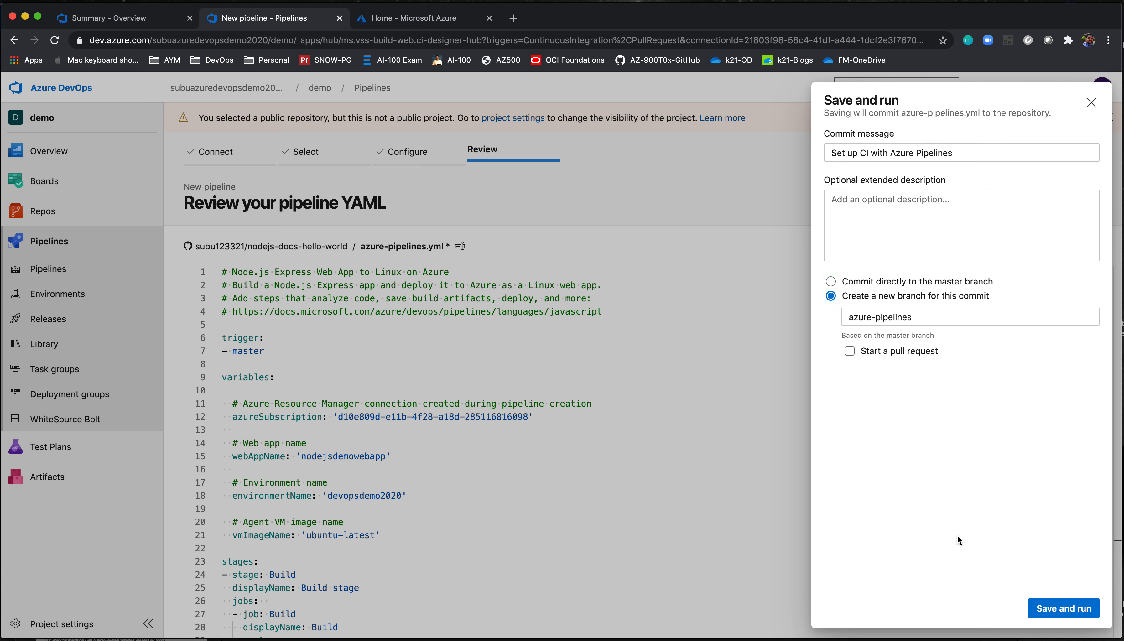
click(1075, 609)
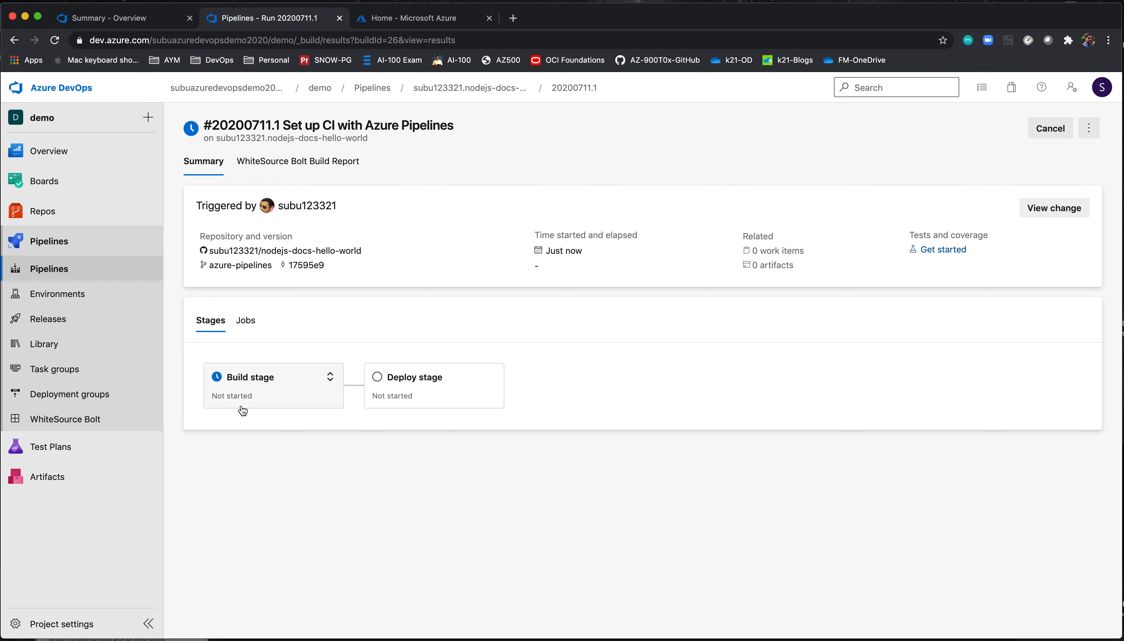
Examine the run's stages and jobs, and follow the Build job's log.
click(246, 334)
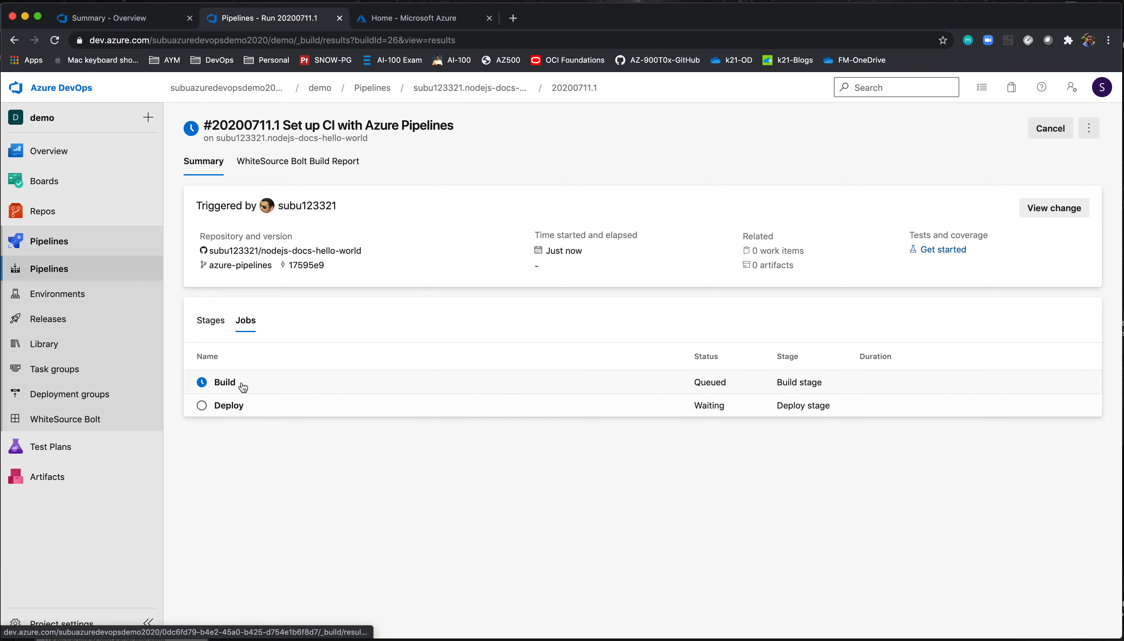
click(210, 320)
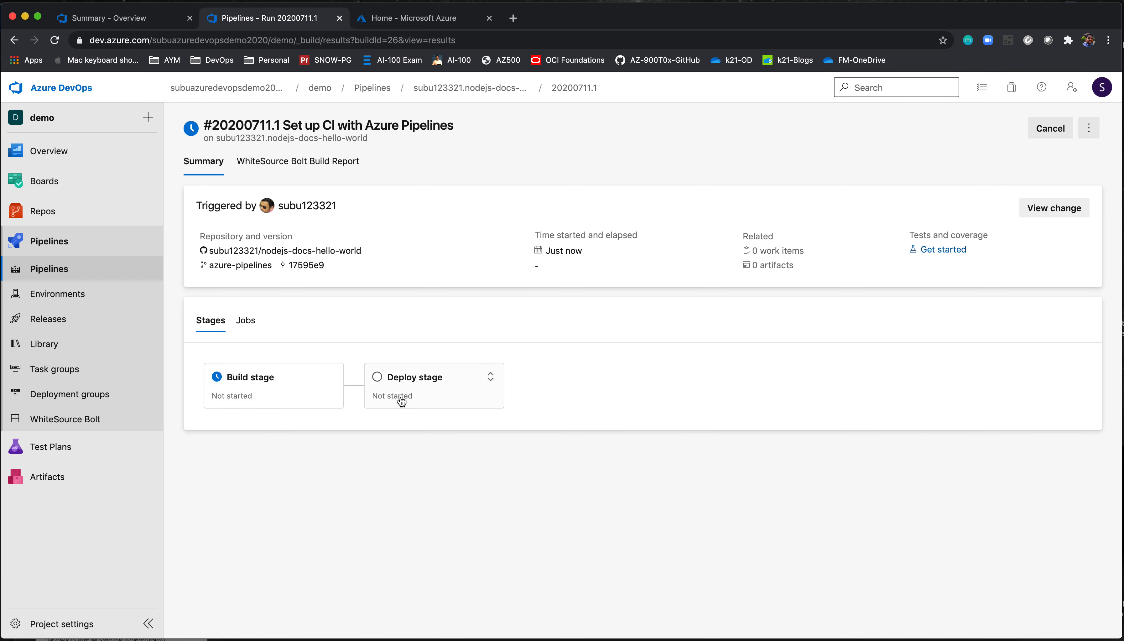
click(255, 397)
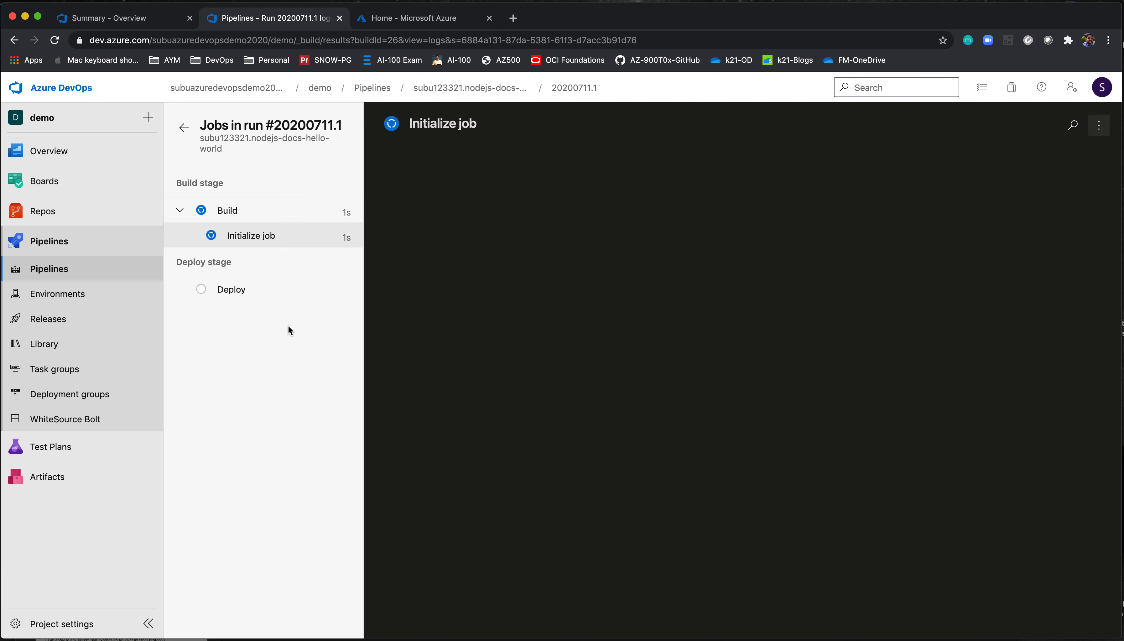
click(246, 244)
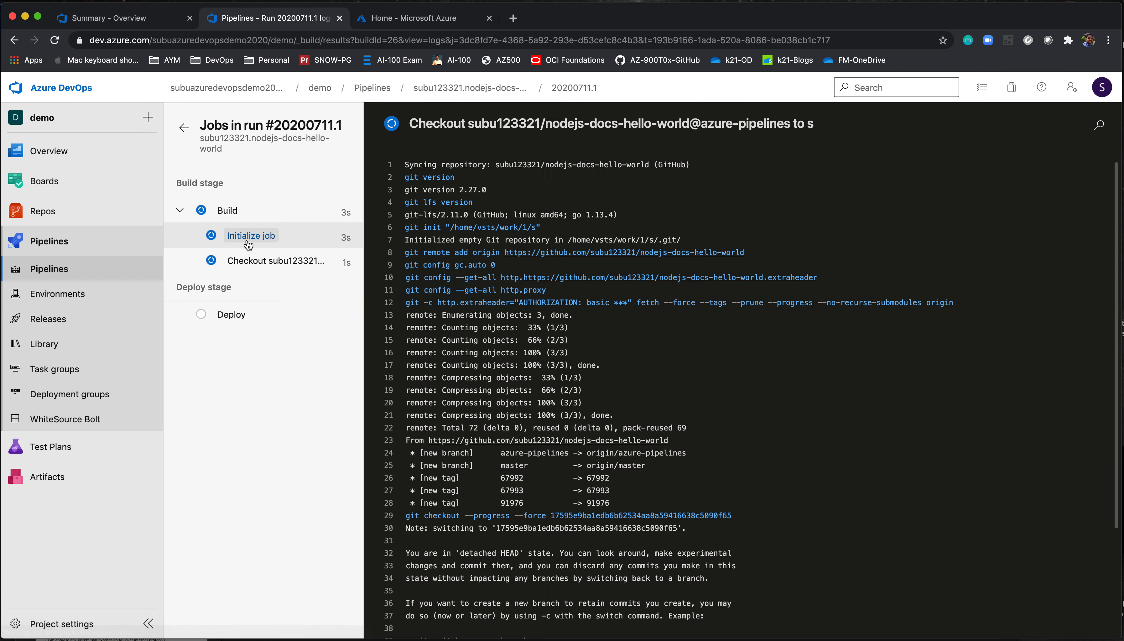
click(272, 312)
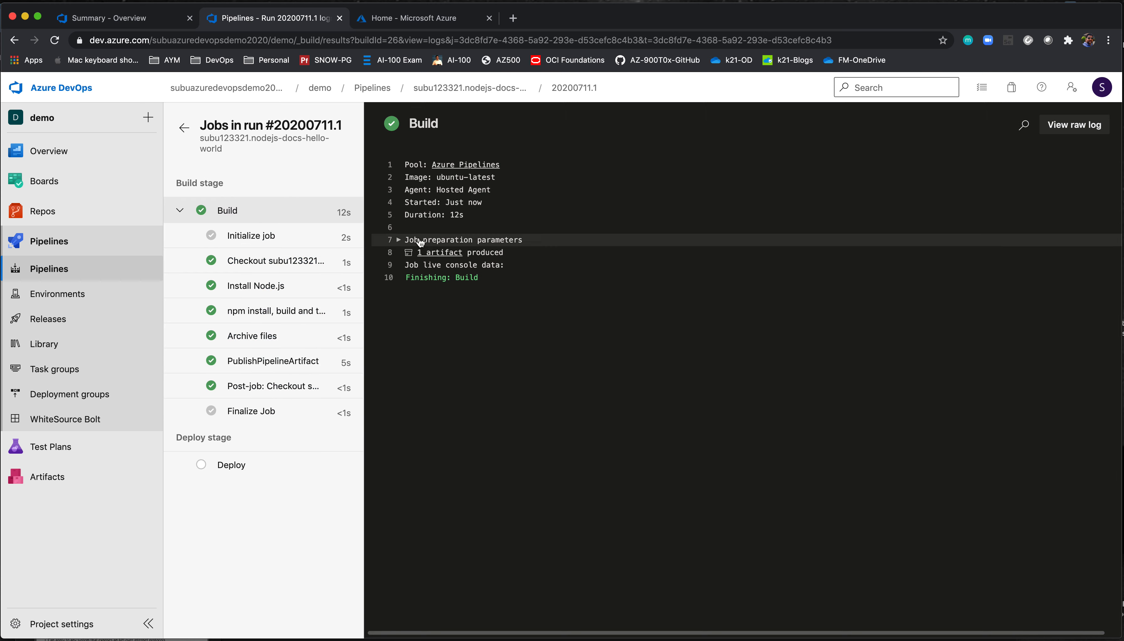
Inspect the drop artifact published by the Build job and return to the run summary.
click(437, 253)
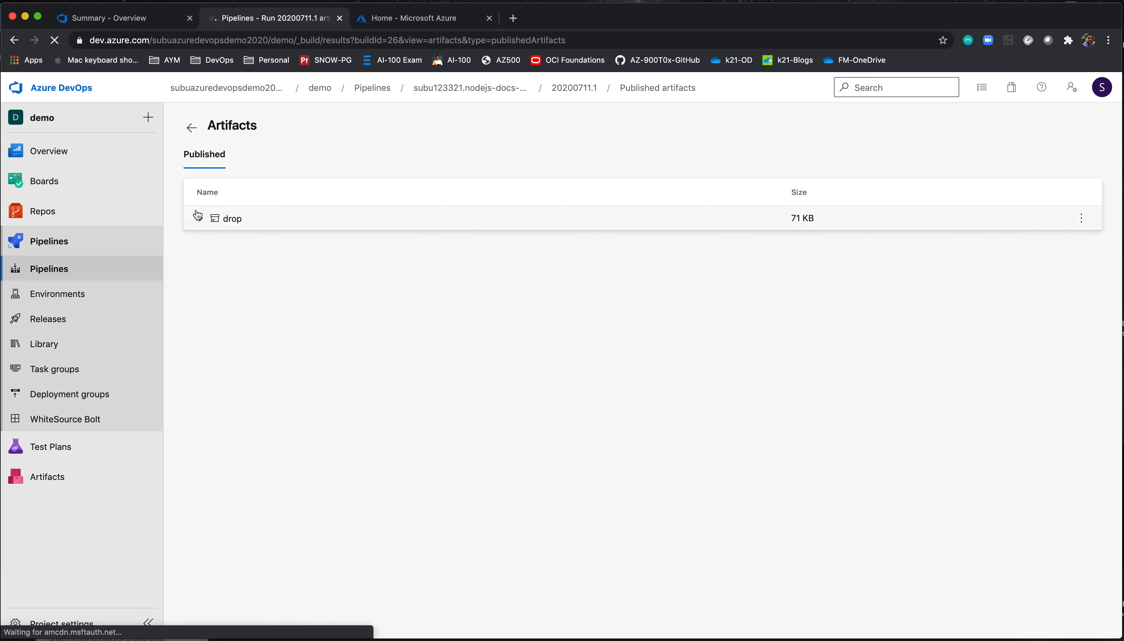
click(201, 219)
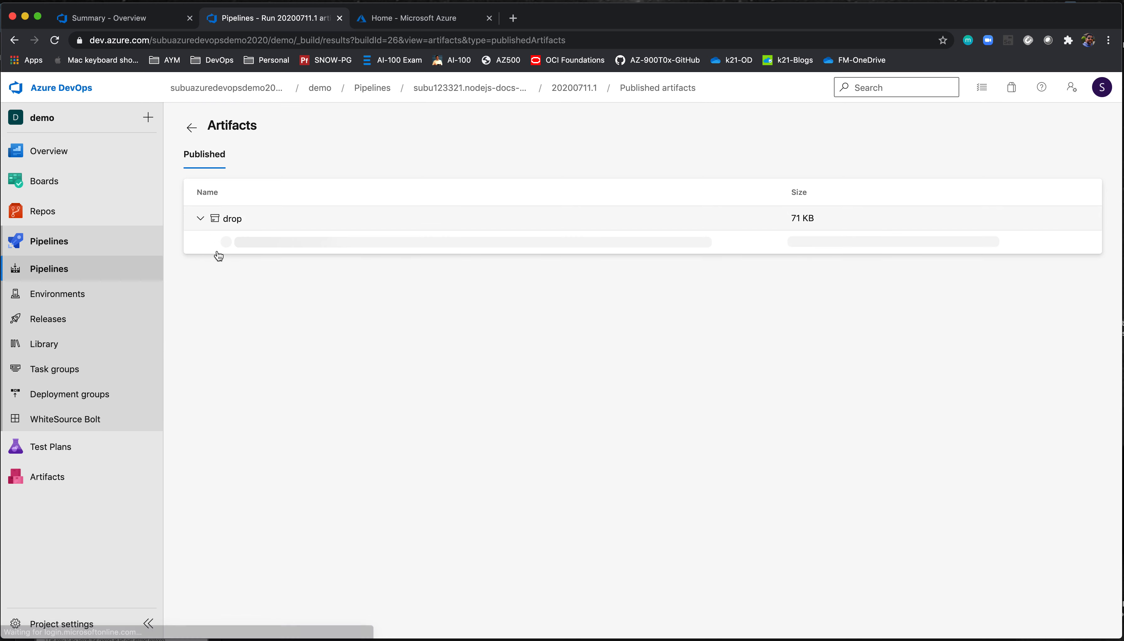
click(192, 130)
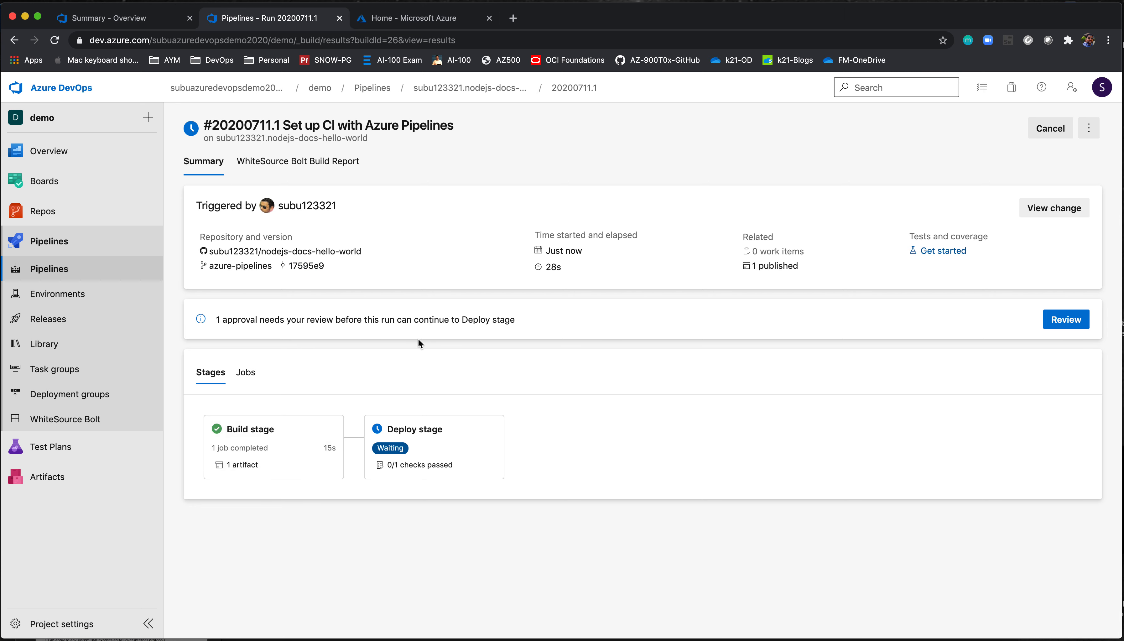
Check the devopsdemo2020 environment's details and deployment status among the project's environments.
click(69, 291)
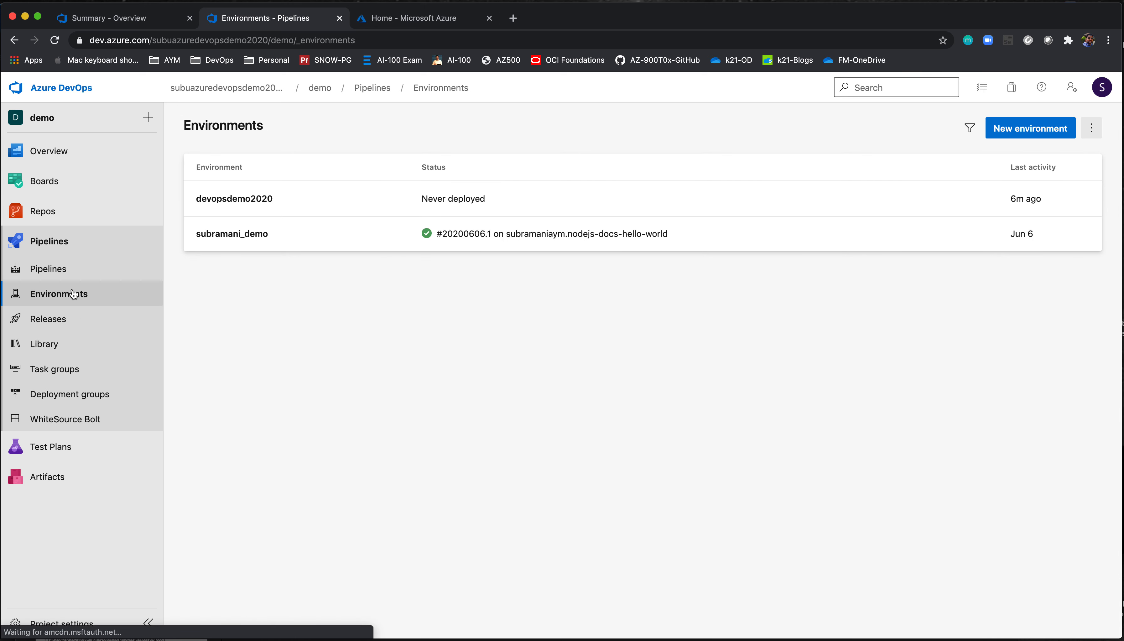
click(288, 201)
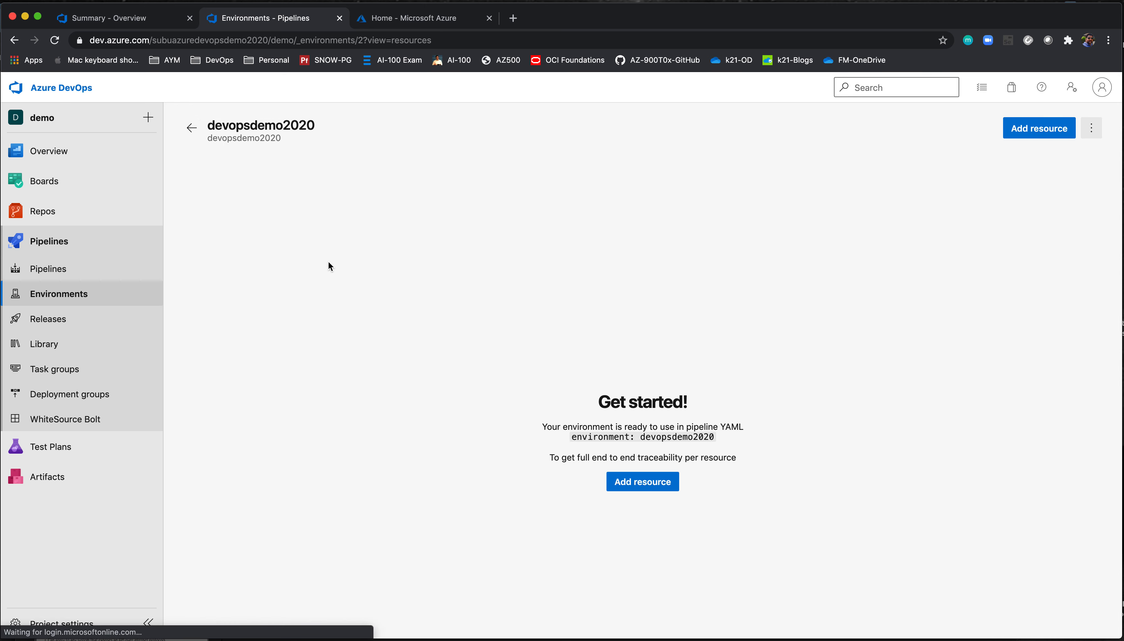
click(191, 129)
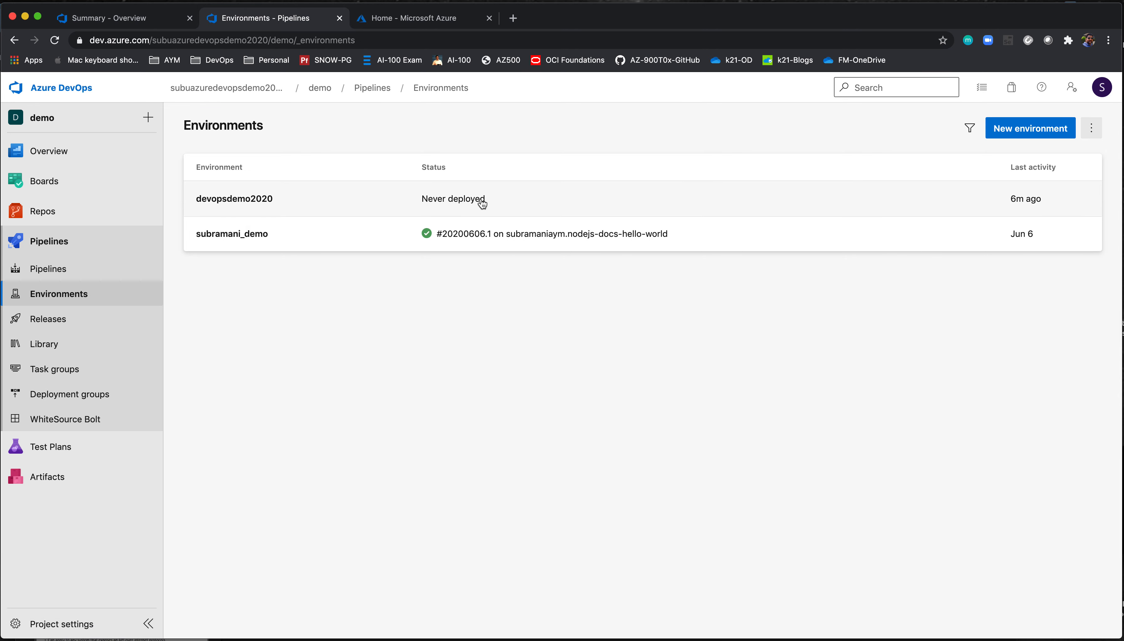
Review the pending approval for the pipeline run's Deploy stage and approve it with the comment "approved".
click(83, 271)
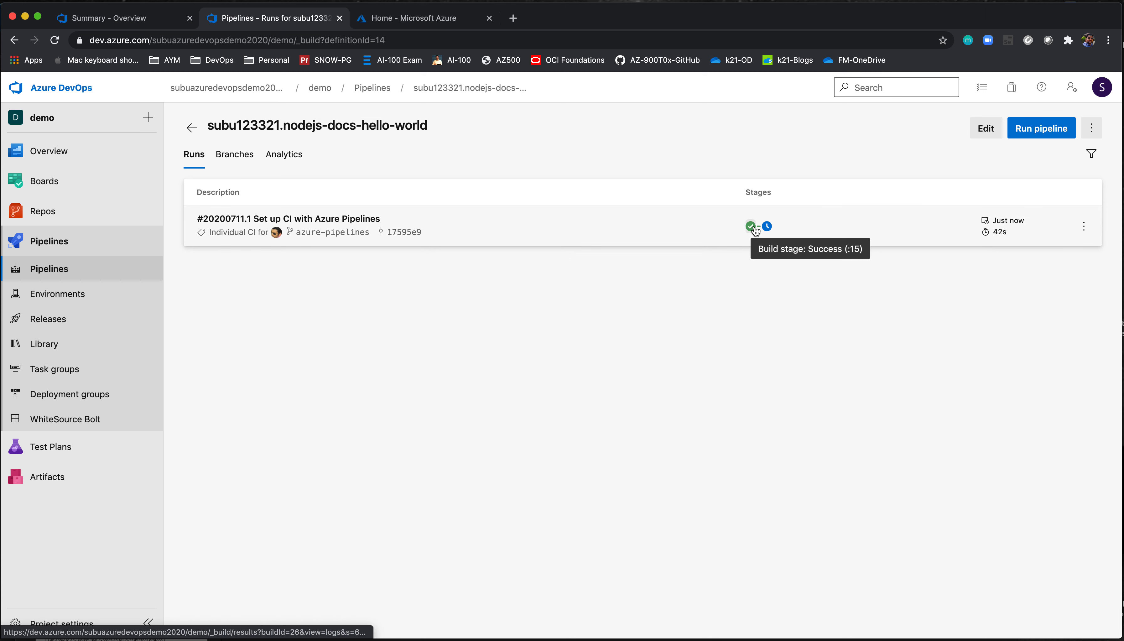
click(462, 229)
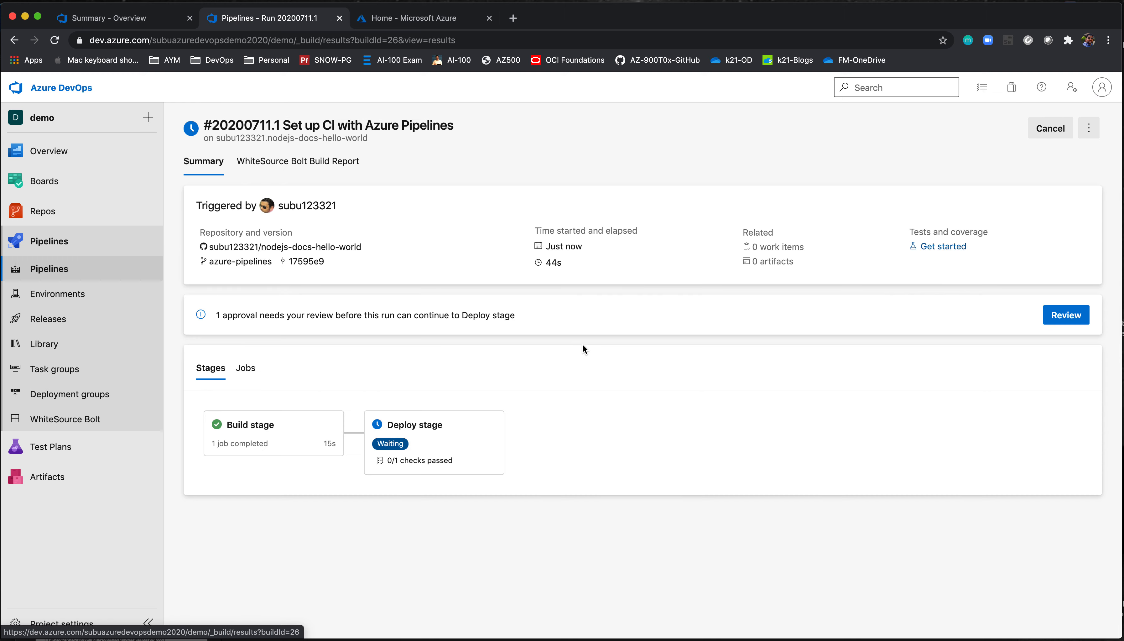
click(393, 448)
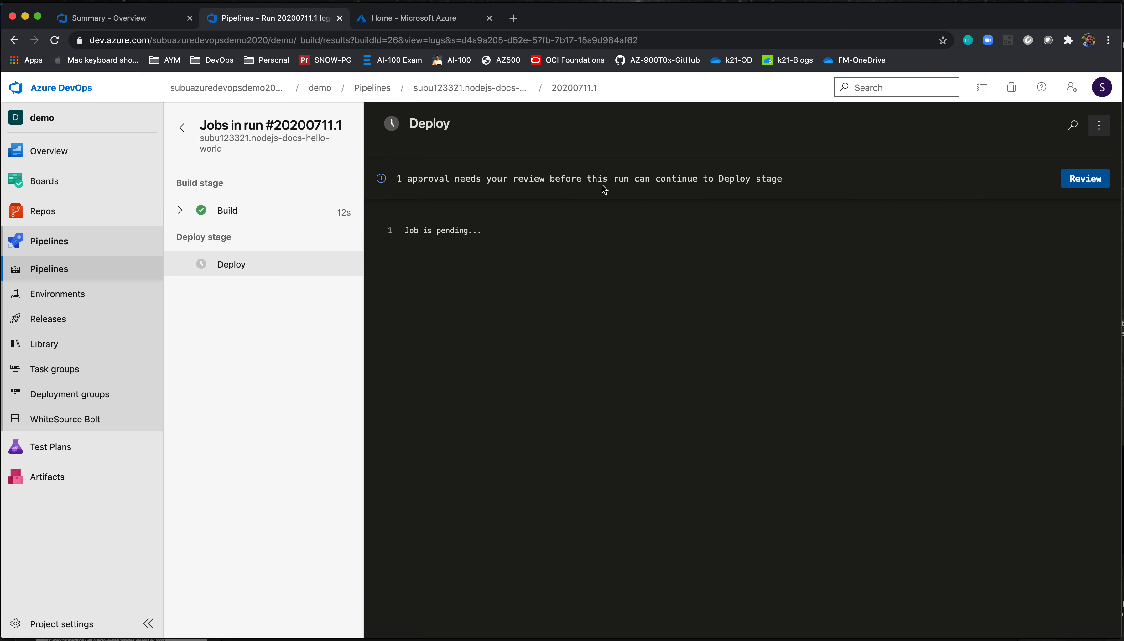
click(1079, 189)
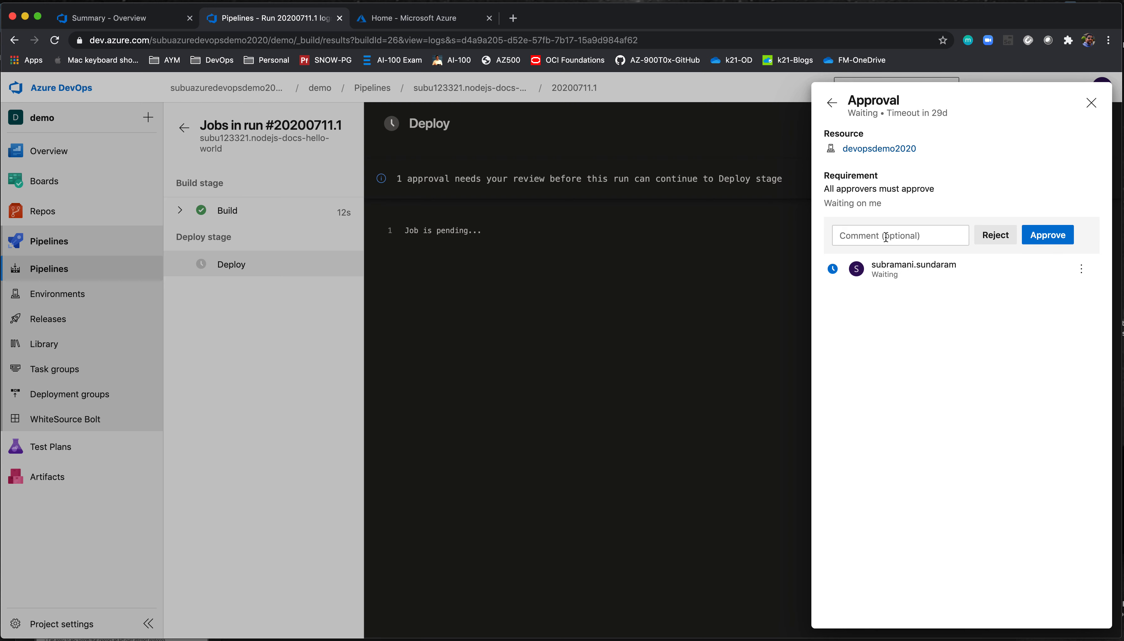
click(905, 236)
text(app)
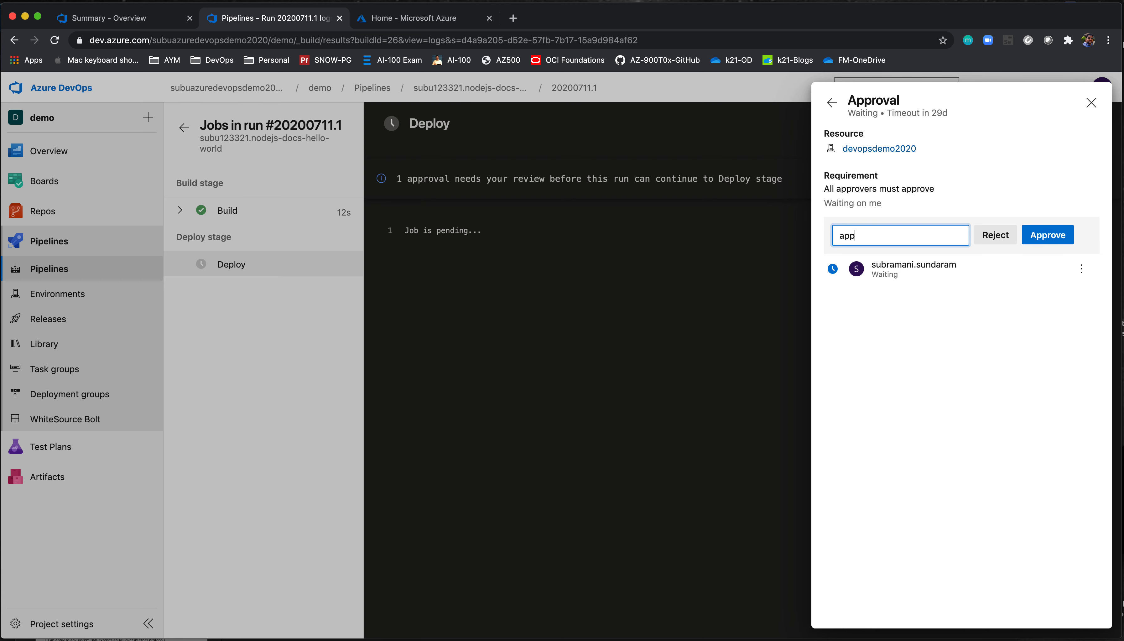
text(roved)
click(1049, 233)
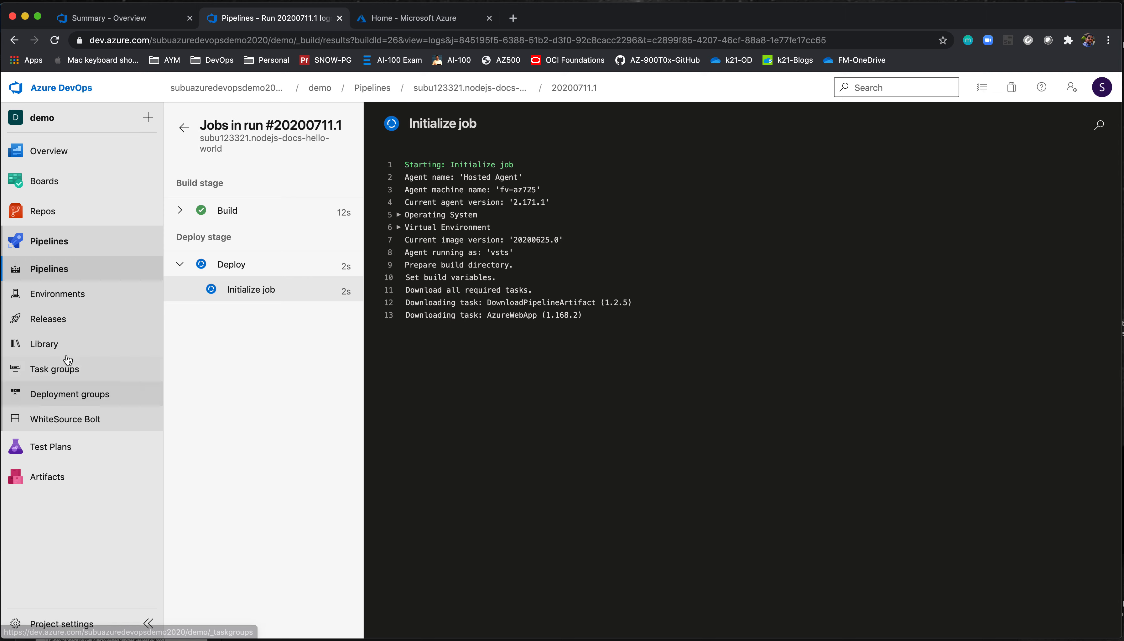
Check the deployment status of devopsdemo2020 in the list of environments after the approval.
click(71, 294)
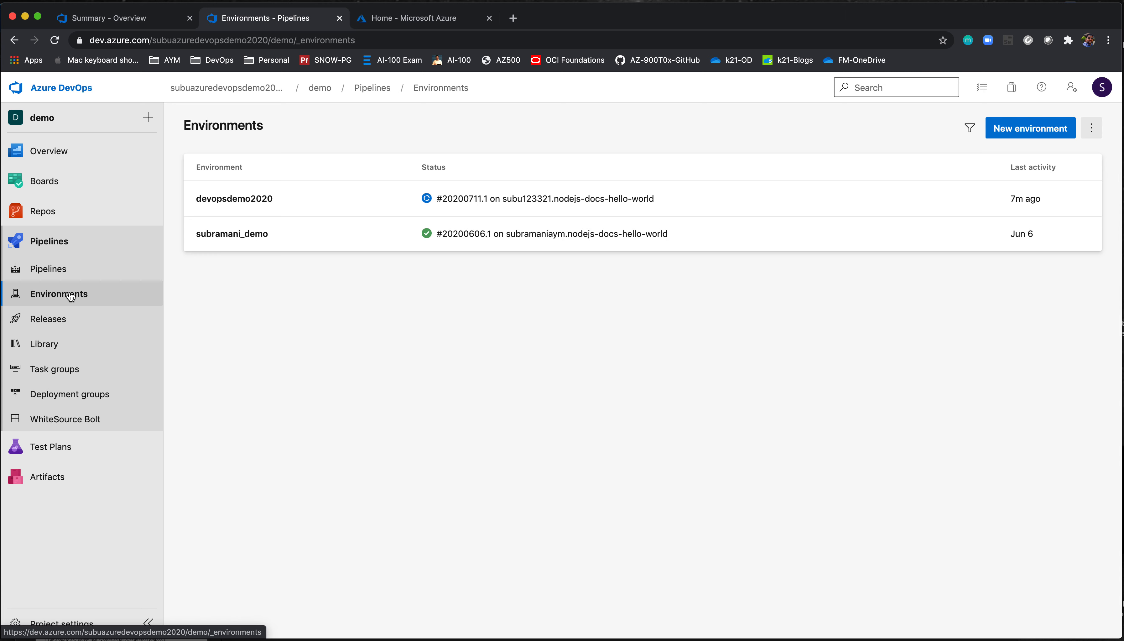
Examine the Azure Web App Deploy task's log in the Deploy stage of nodejs-docs-hello-world pipeline run #20200711.1.
click(60, 272)
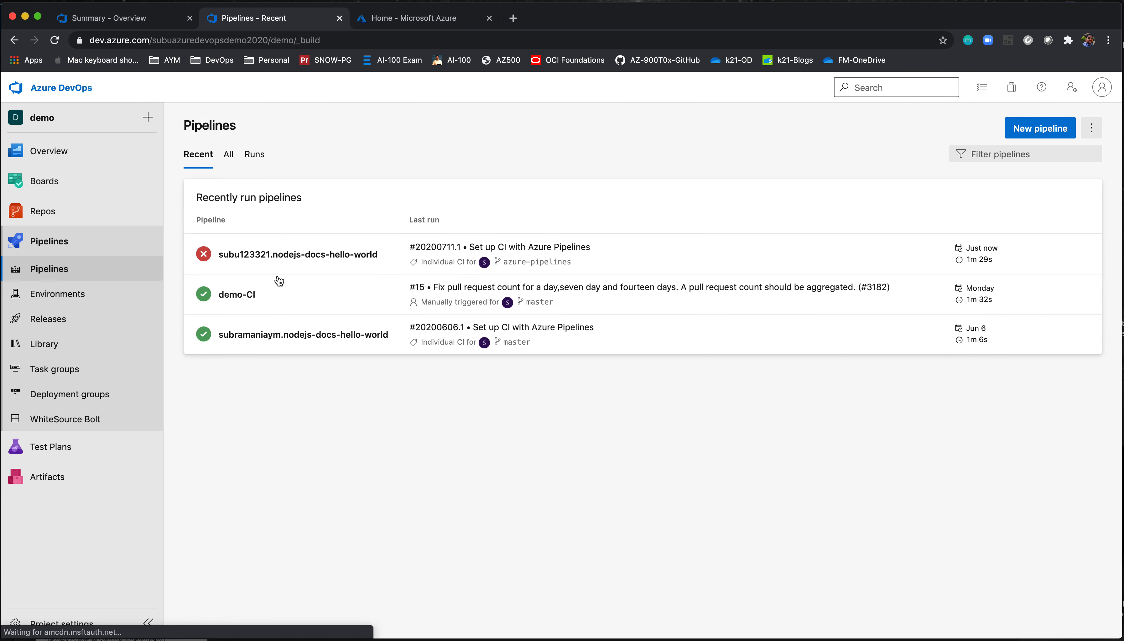
click(290, 259)
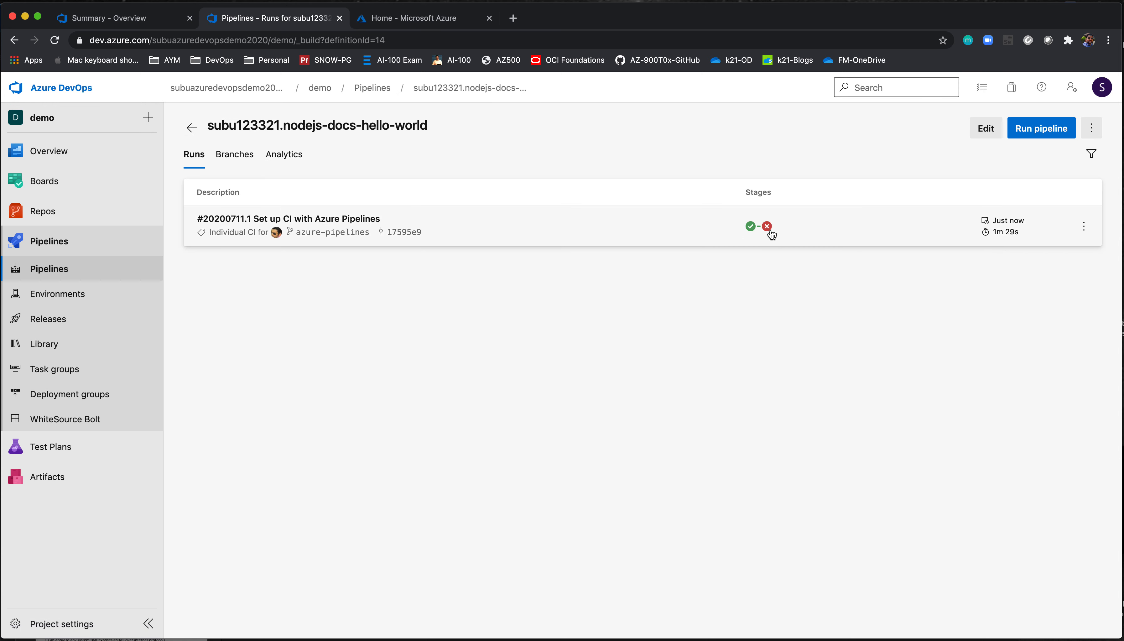
click(767, 227)
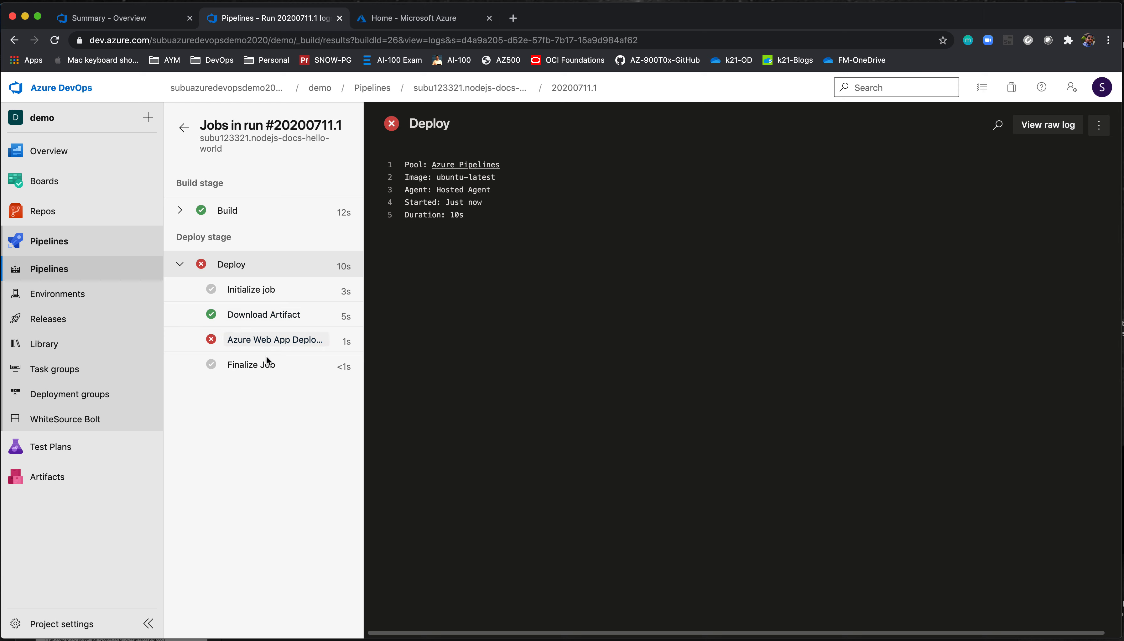
click(274, 341)
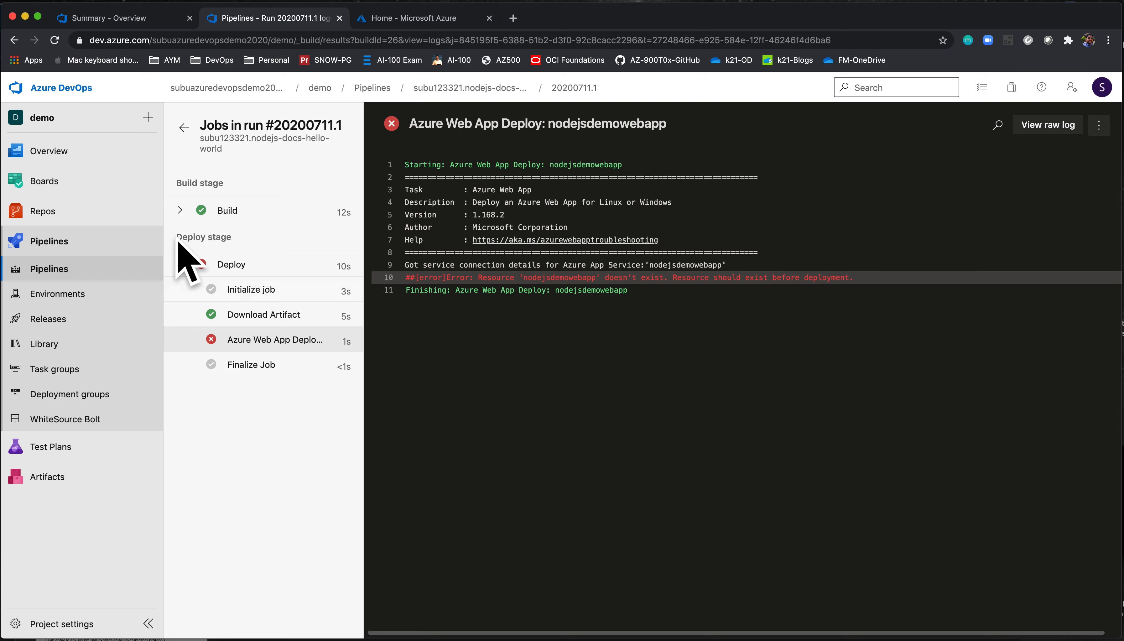
Review the Build job's tasks and the Deploy job's log, and return to the run summary to check its errors and stages.
click(174, 211)
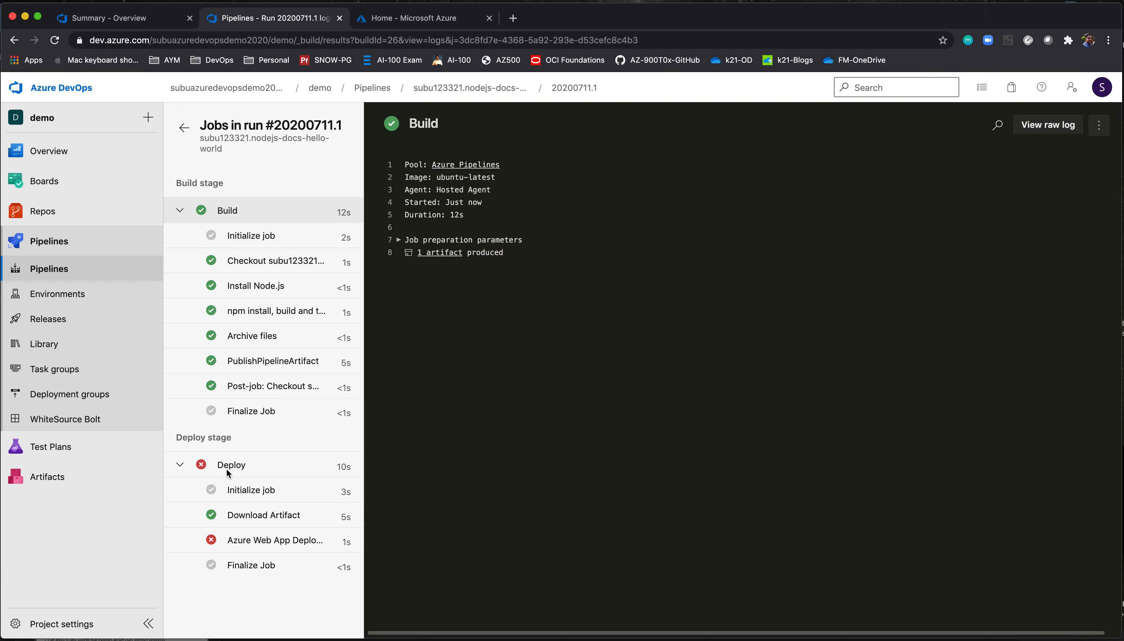
click(251, 463)
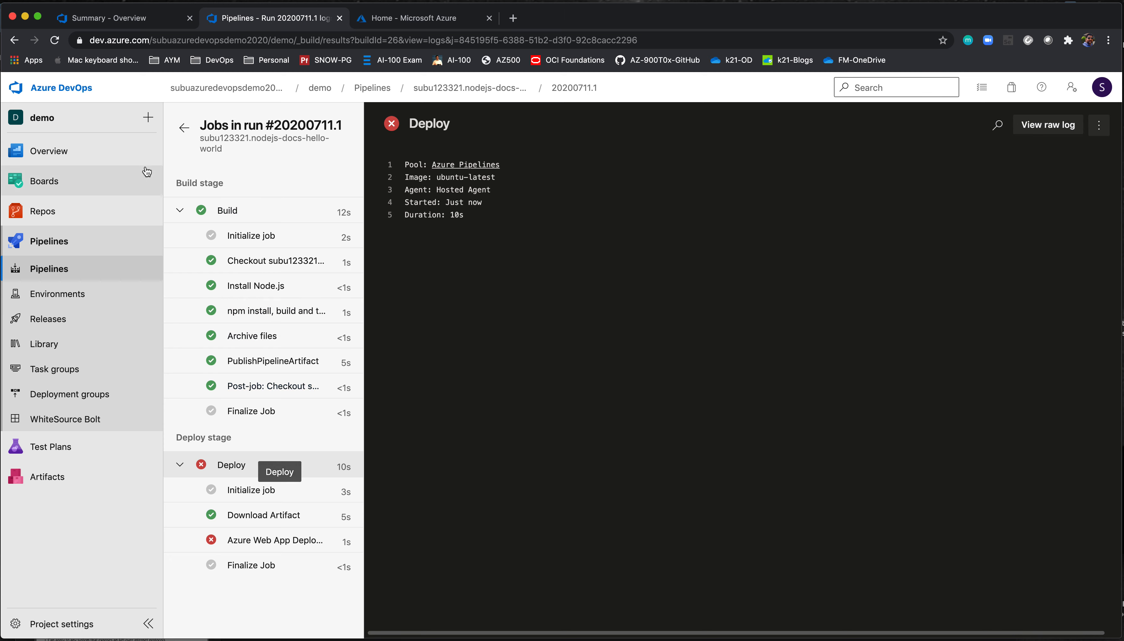
click(184, 128)
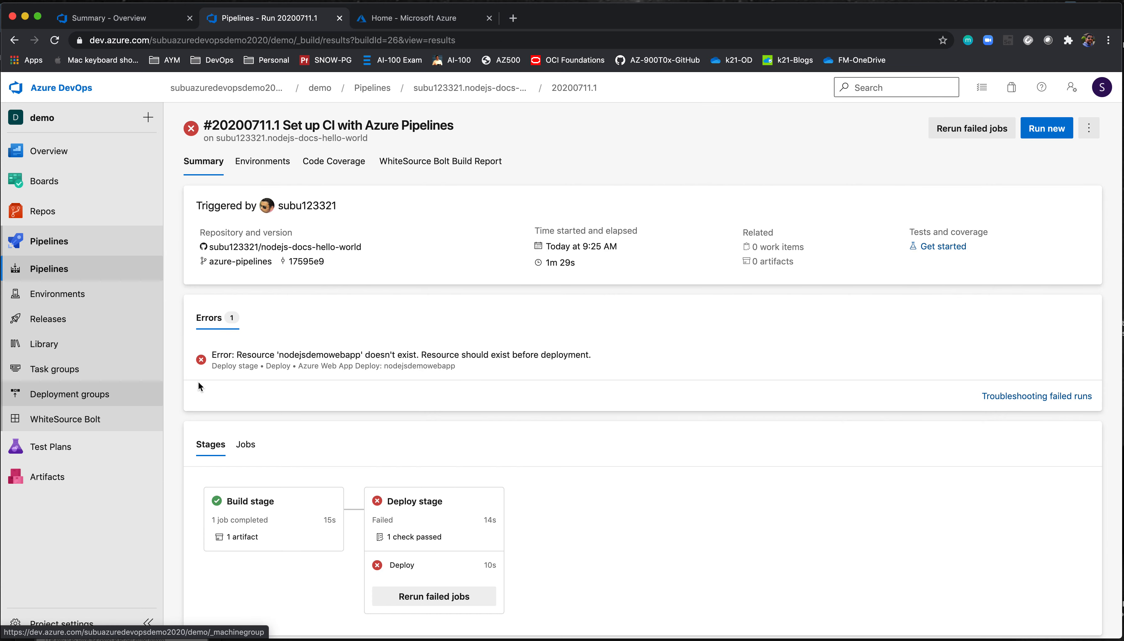
scroll(650, 526, down, 1)
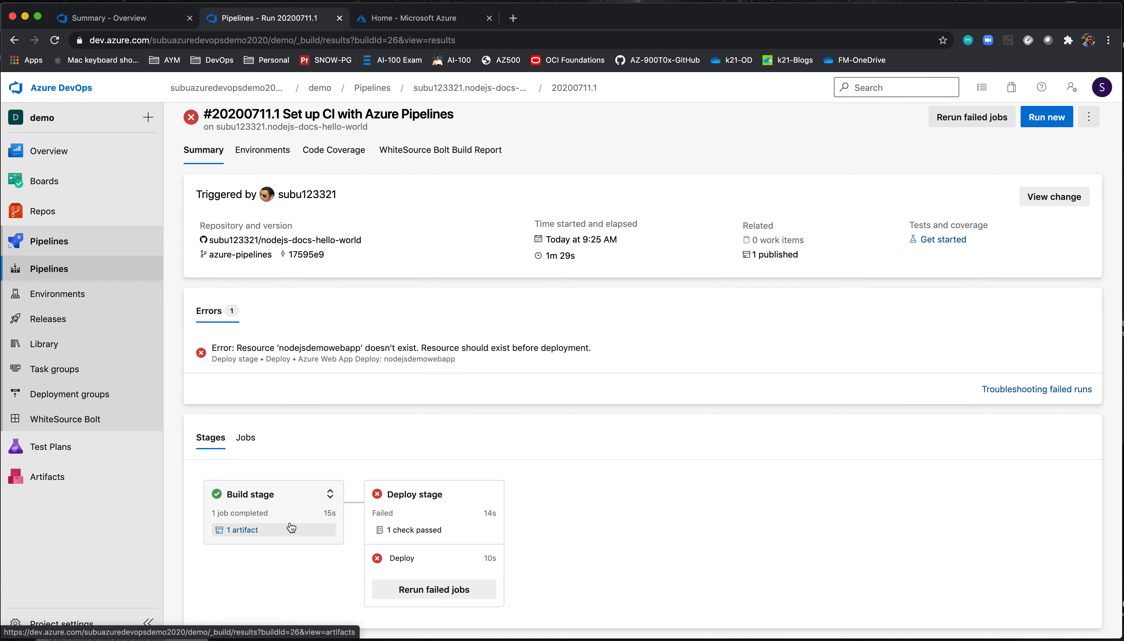